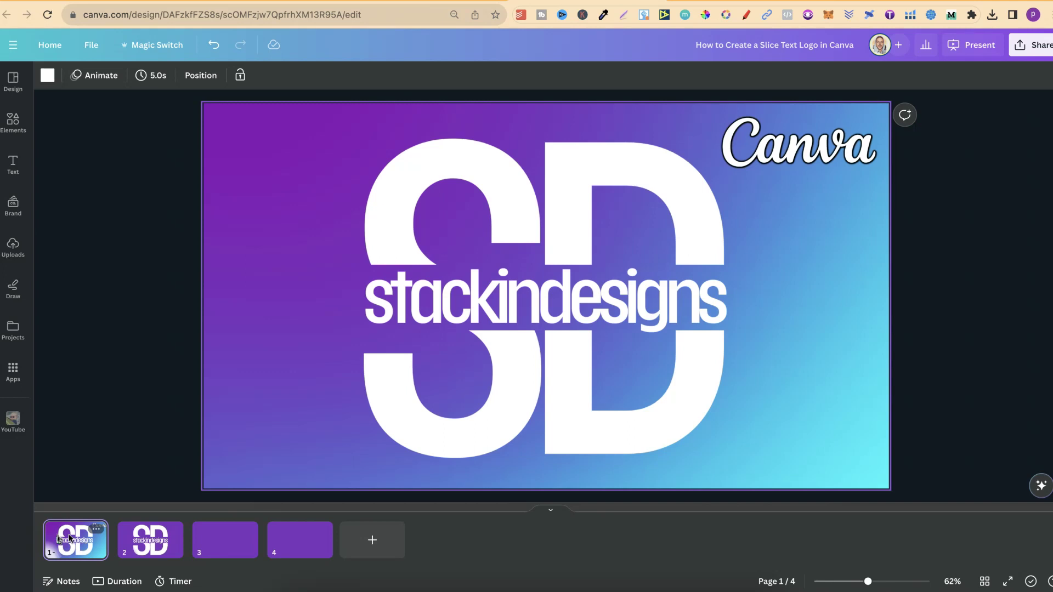
- On blank page 3, add a heading text box set in the Placard Next Wide font
click(213, 550)
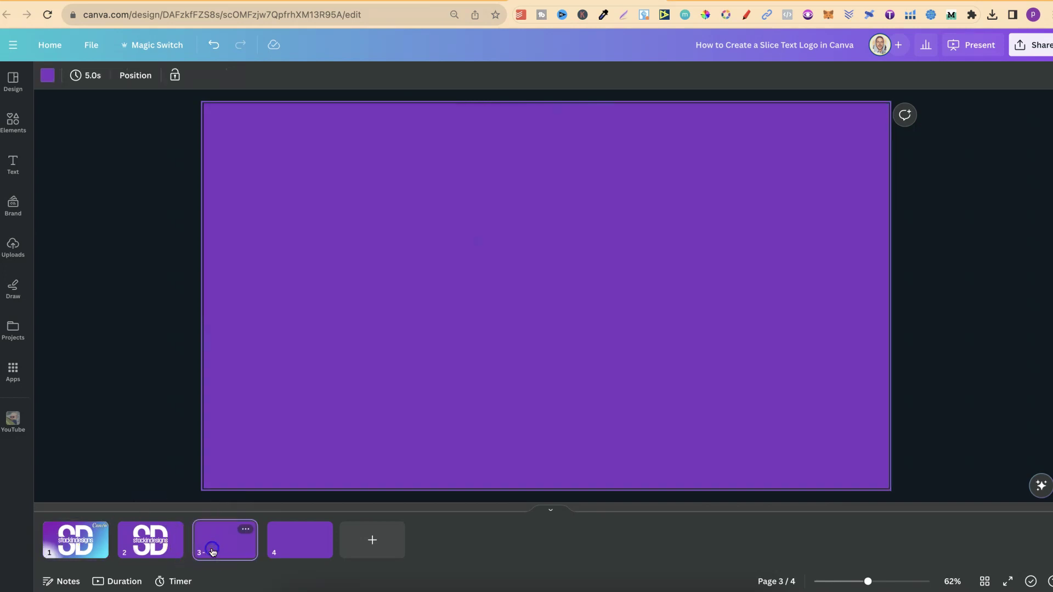
click(6, 170)
click(141, 208)
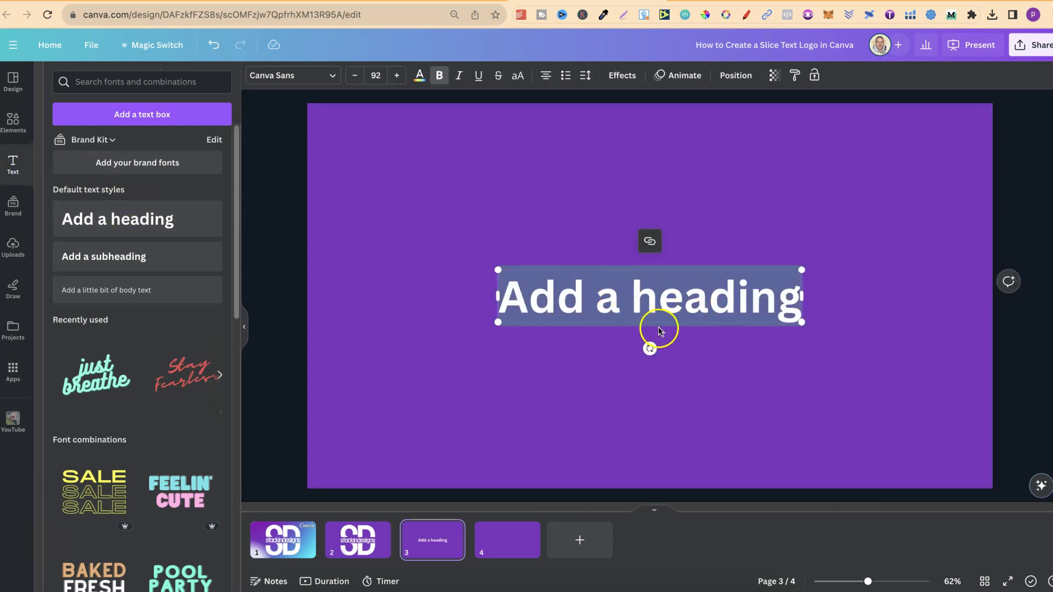
click(307, 80)
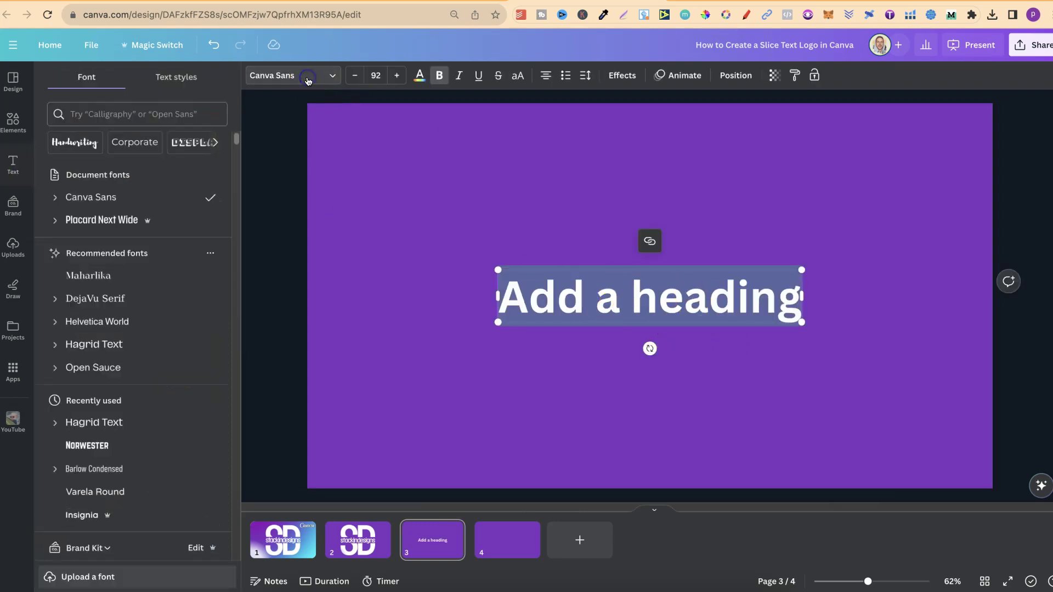
click(130, 222)
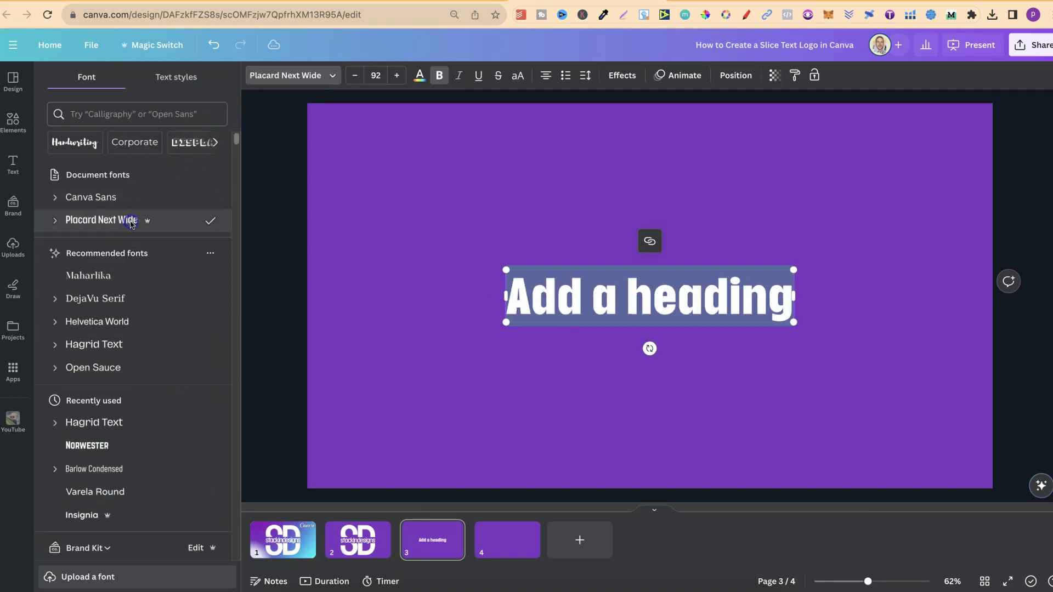
click(723, 362)
click(686, 299)
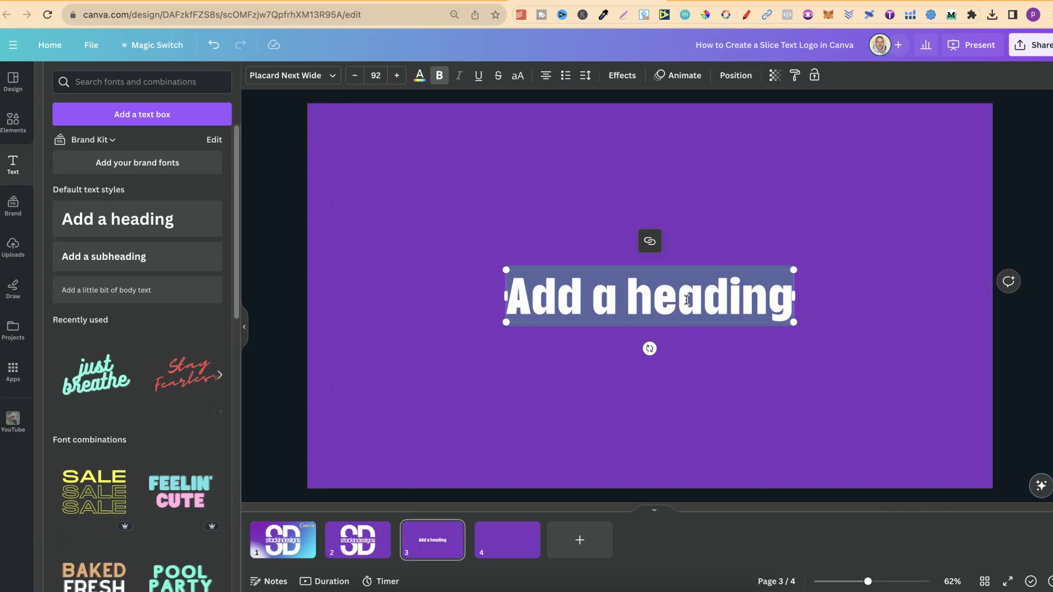
- Type SD and enlarge it to about size 734, centred on the page
text(SD)
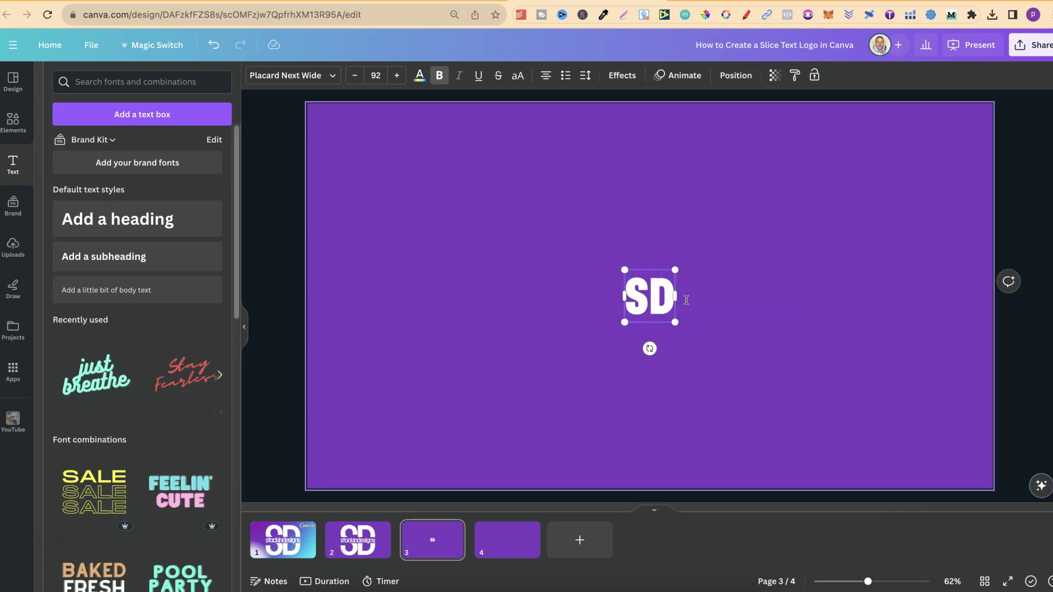
drag(674, 270, 843, 110)
drag(624, 322, 419, 507)
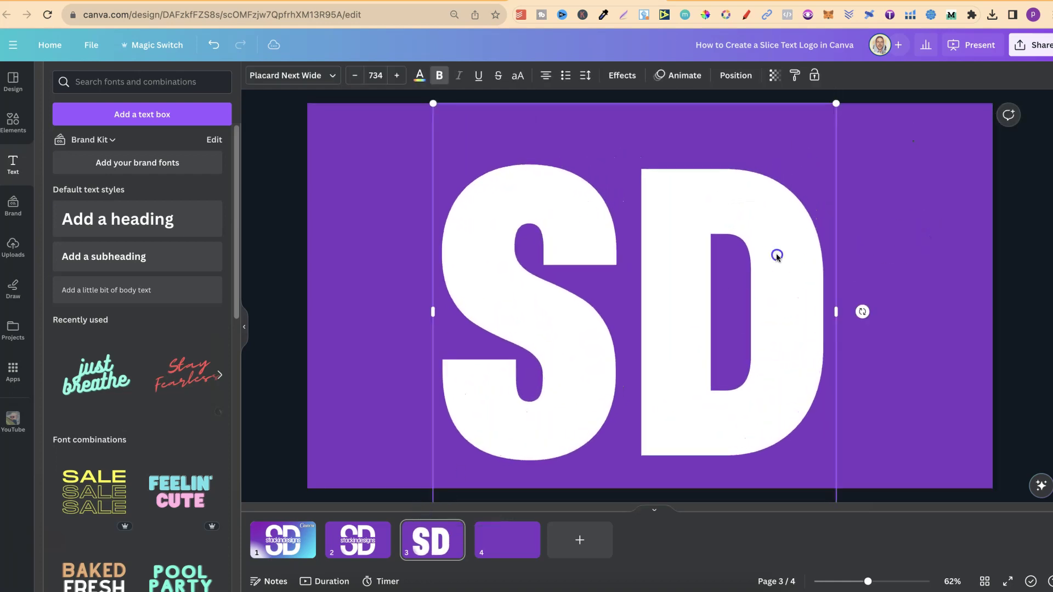
drag(777, 254, 792, 238)
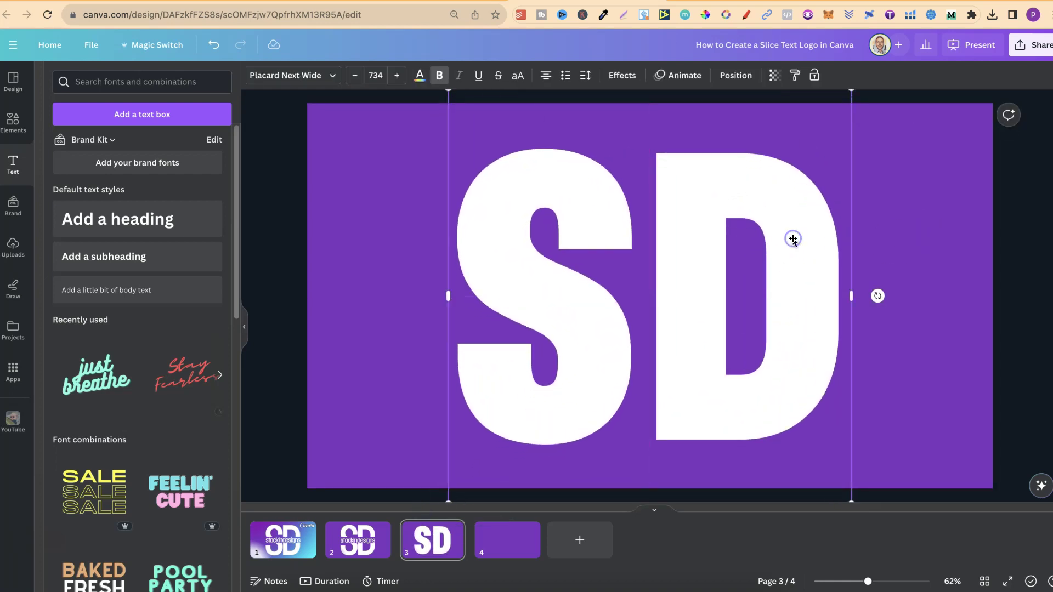
- Turn off bold on SD and tighten its letter spacing to -80
click(440, 77)
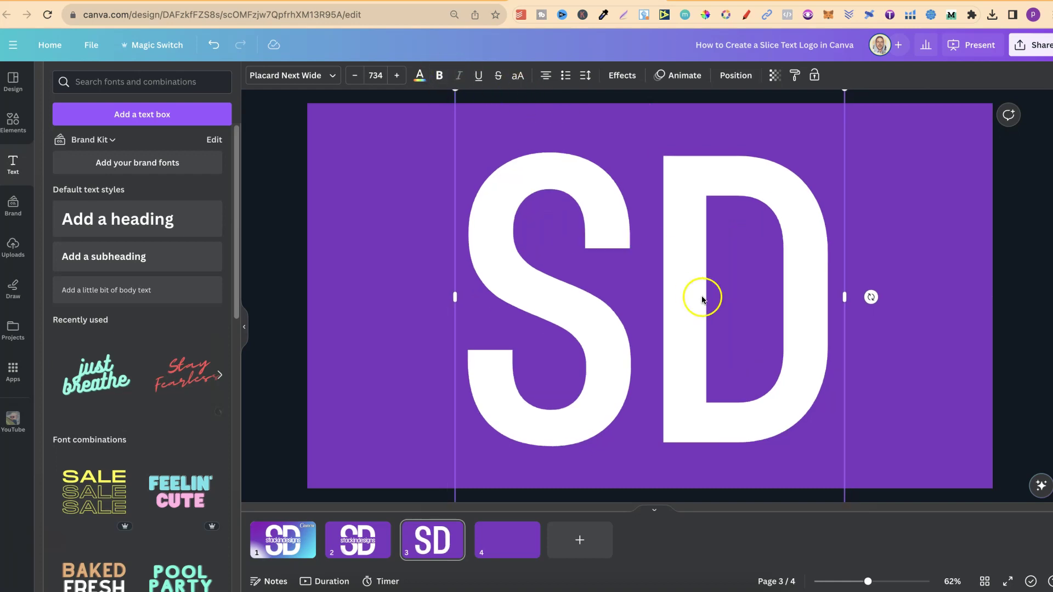
click(585, 76)
click(612, 121)
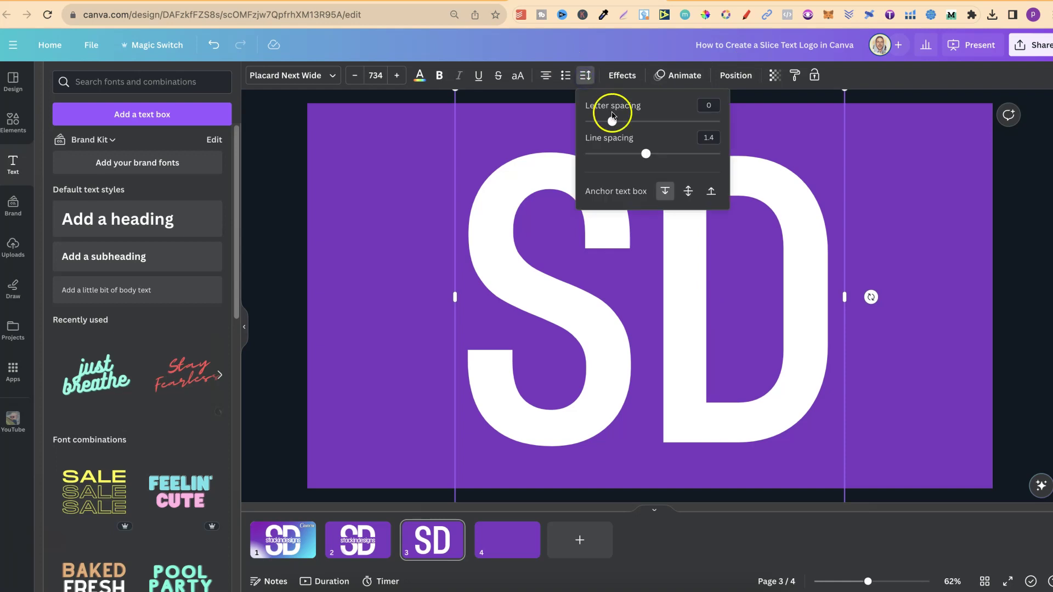
drag(612, 121, 602, 123)
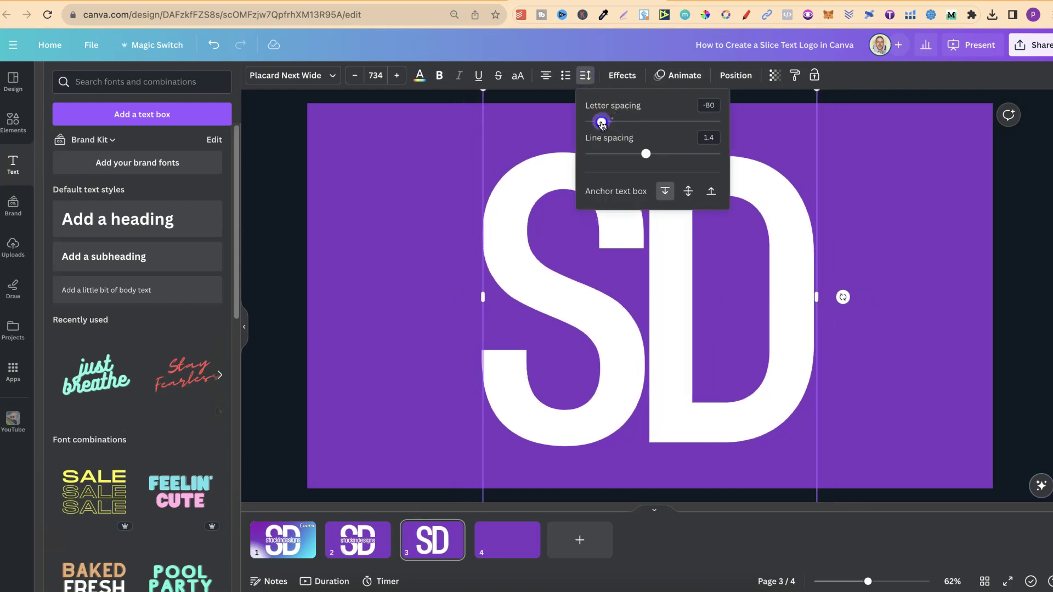
click(853, 169)
click(771, 215)
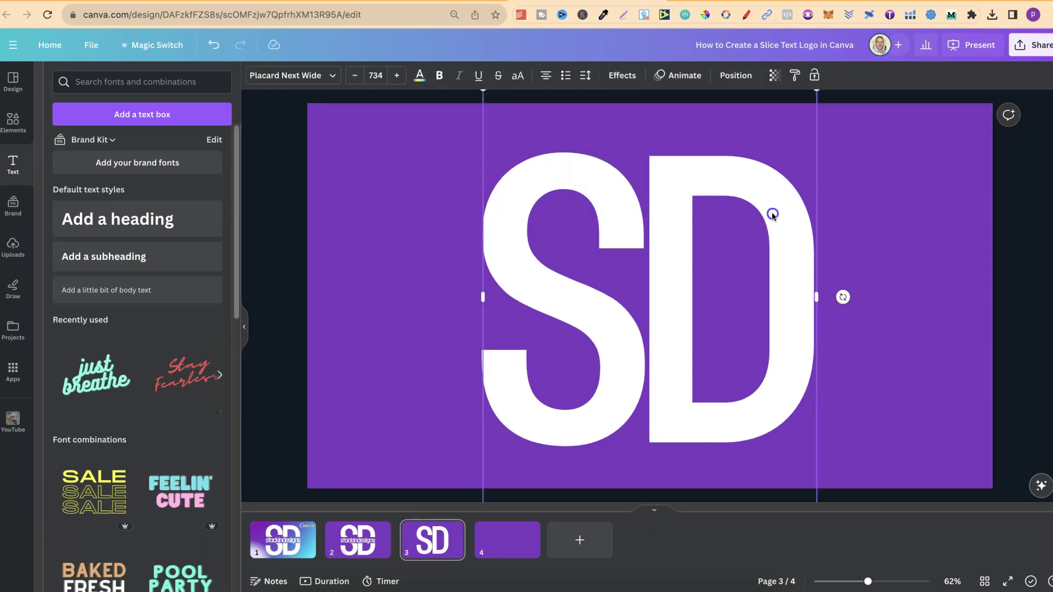
drag(772, 212, 772, 213)
- Download only page 3 as a 1,920 × 1,080 PNG with a transparent background
click(887, 252)
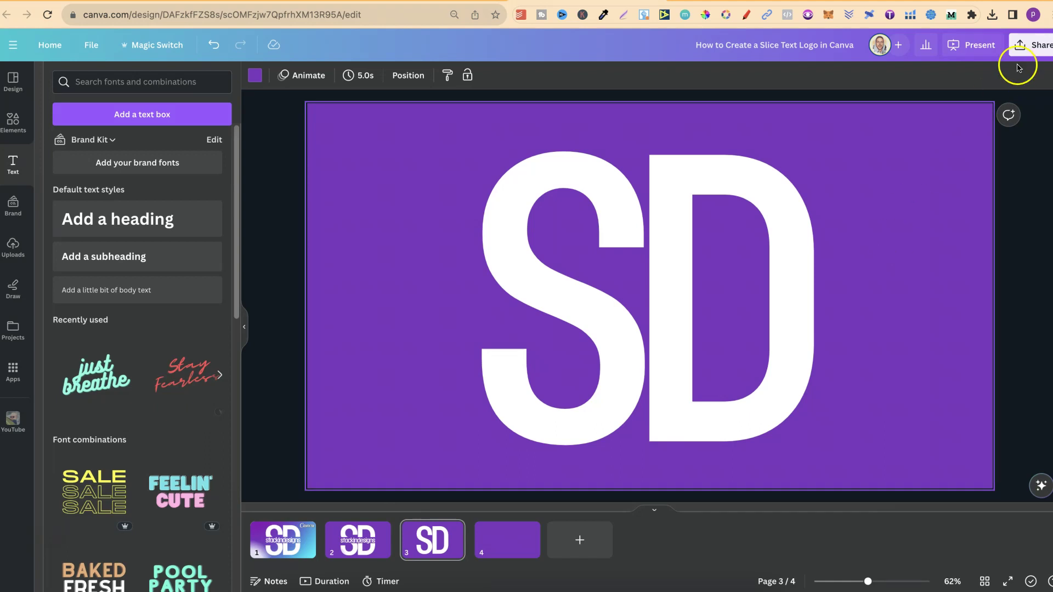
click(1026, 48)
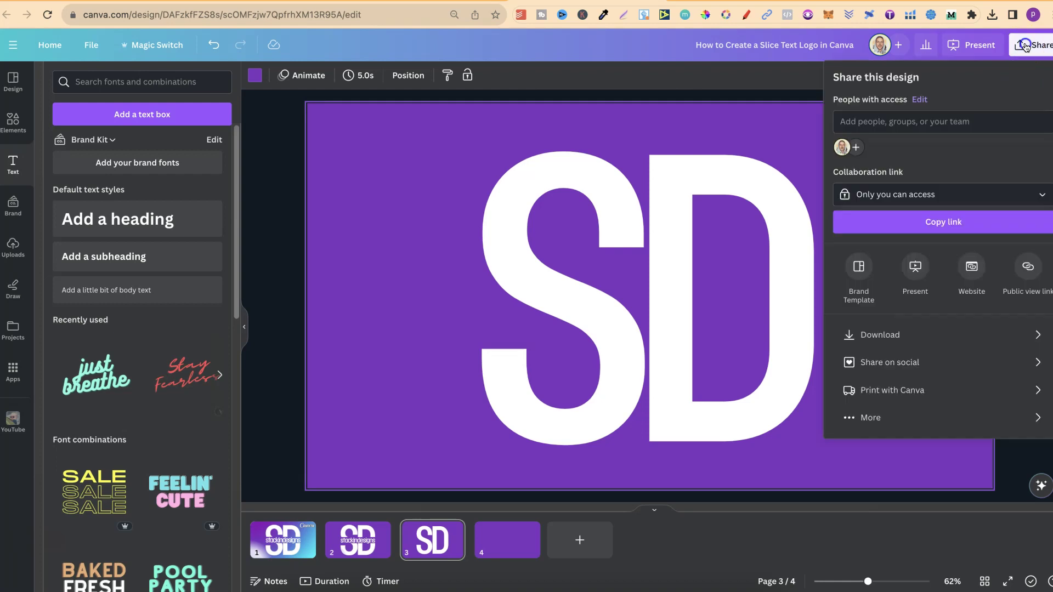
click(905, 333)
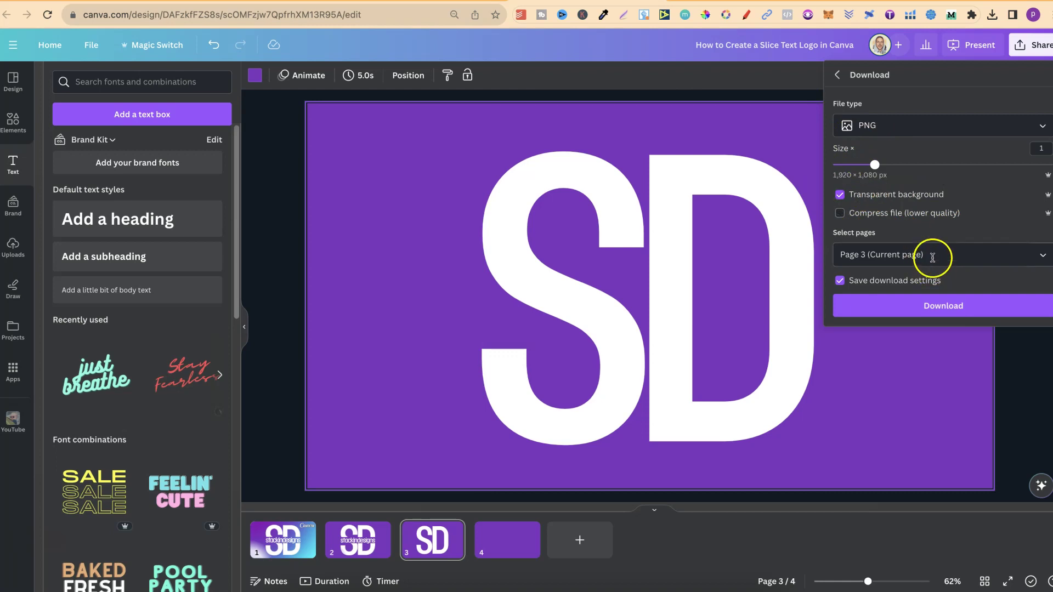
click(932, 256)
click(944, 435)
click(963, 304)
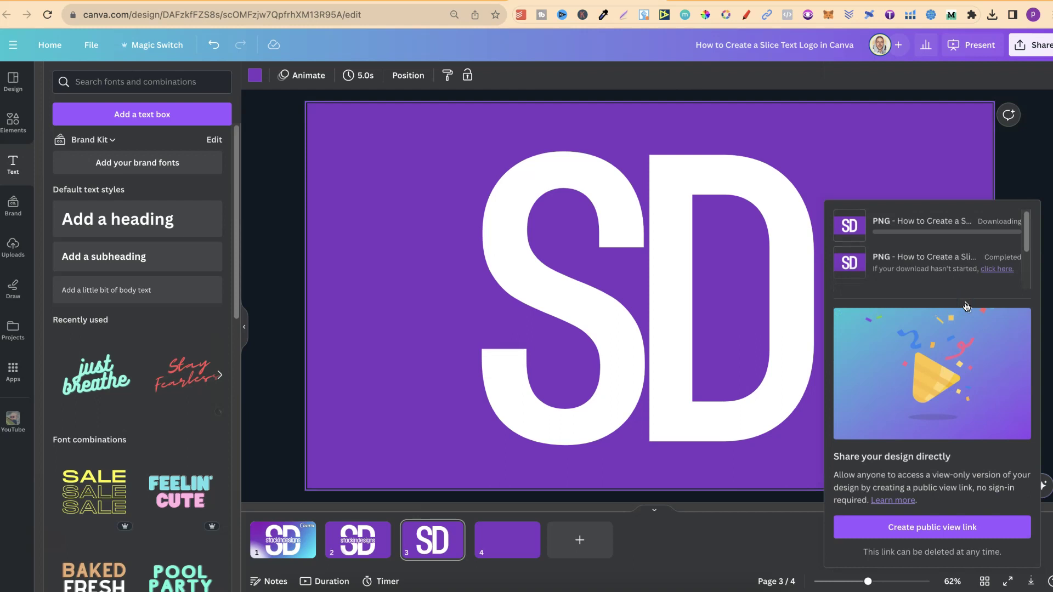
- Upload the downloaded SD PNG and place it on page 4, stretched to cover the page
click(972, 26)
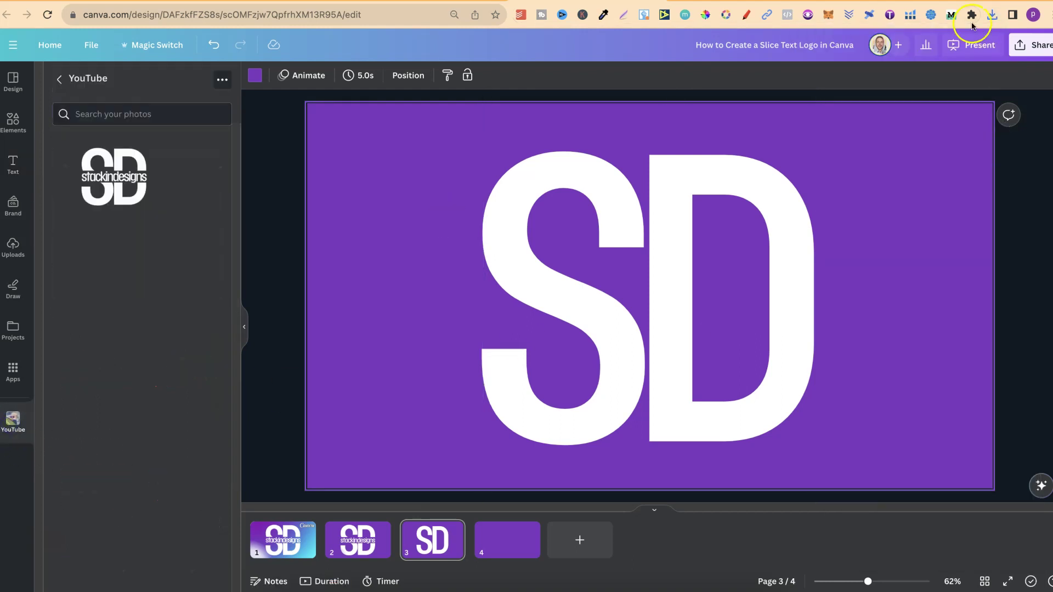
drag(877, 72, 101, 274)
click(504, 541)
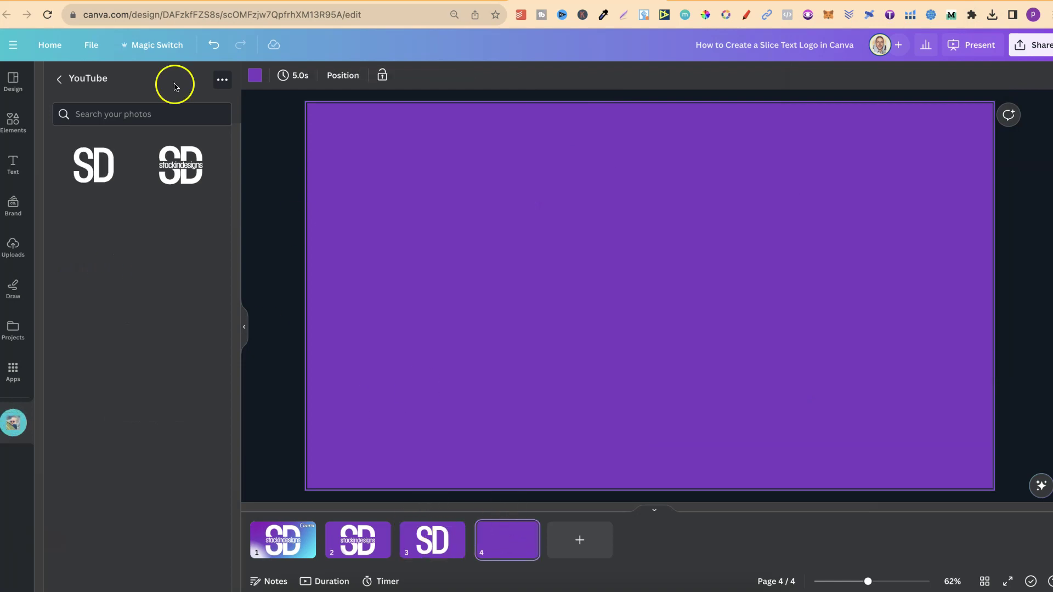
click(101, 162)
drag(394, 436, 306, 486)
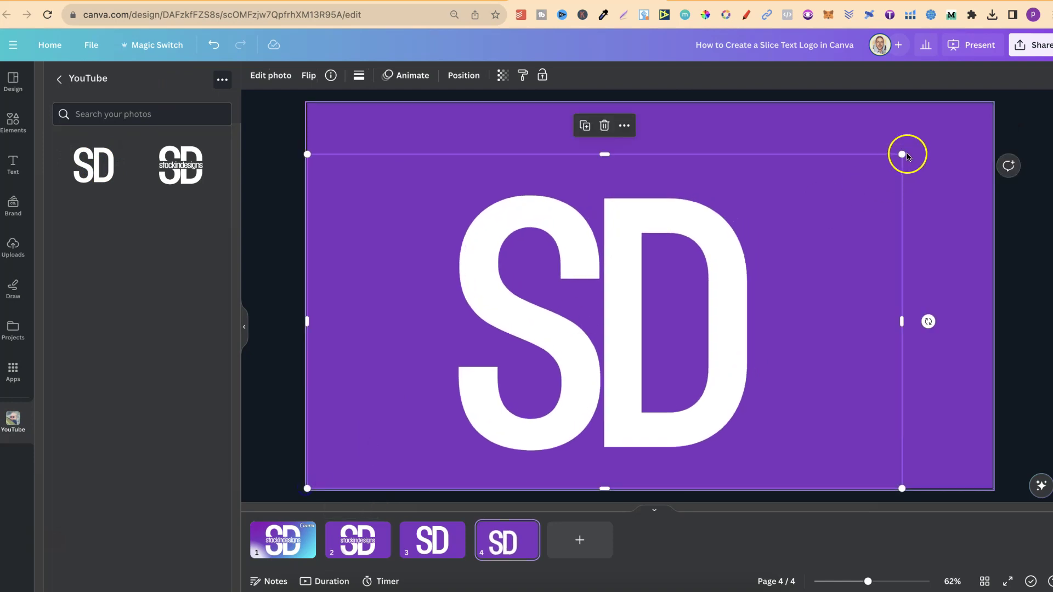
drag(902, 154, 991, 104)
click(1035, 170)
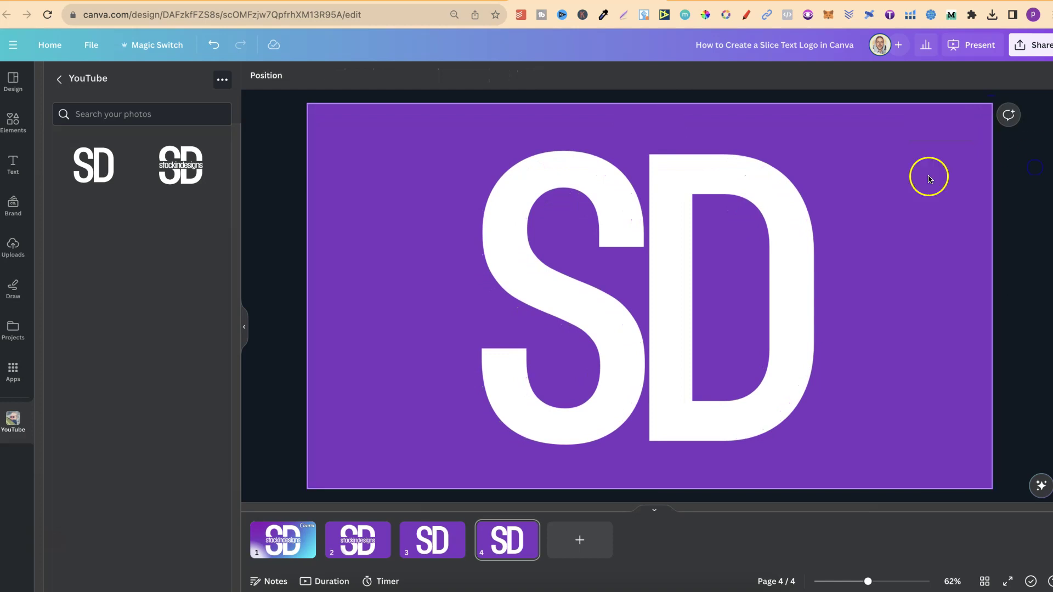
click(673, 240)
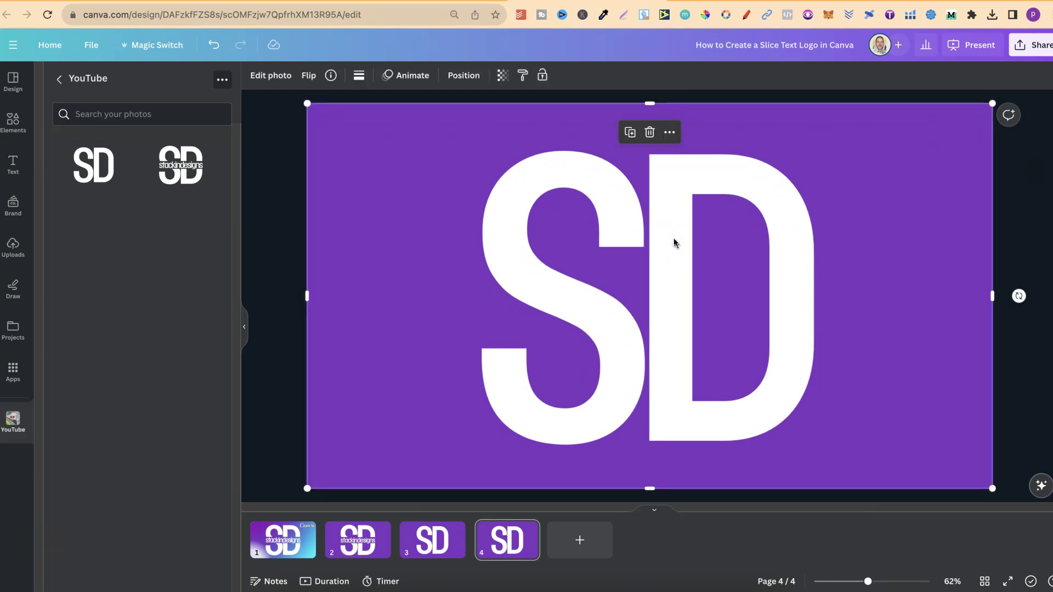
- Duplicate the SD image, crop away the copy's top and the original's bottom
key(super+d)
mouse_move(674, 241)
mouse_down()
mouse_move(597, 362)
mouse_move(754, 336)
mouse_move(651, 347)
mouse_move(667, 235)
mouse_up()
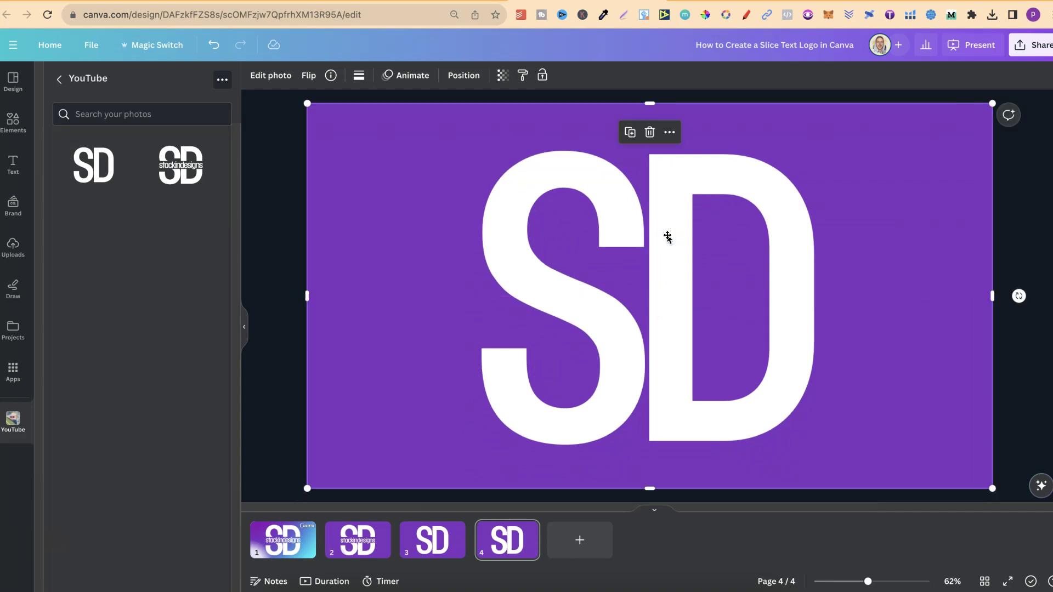
drag(648, 106, 650, 338)
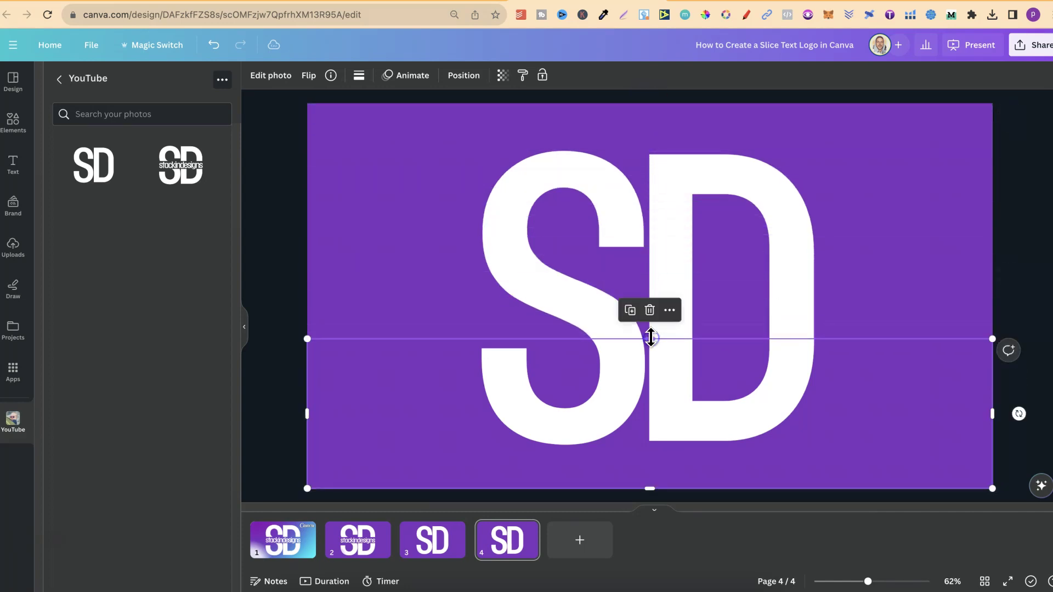
click(716, 247)
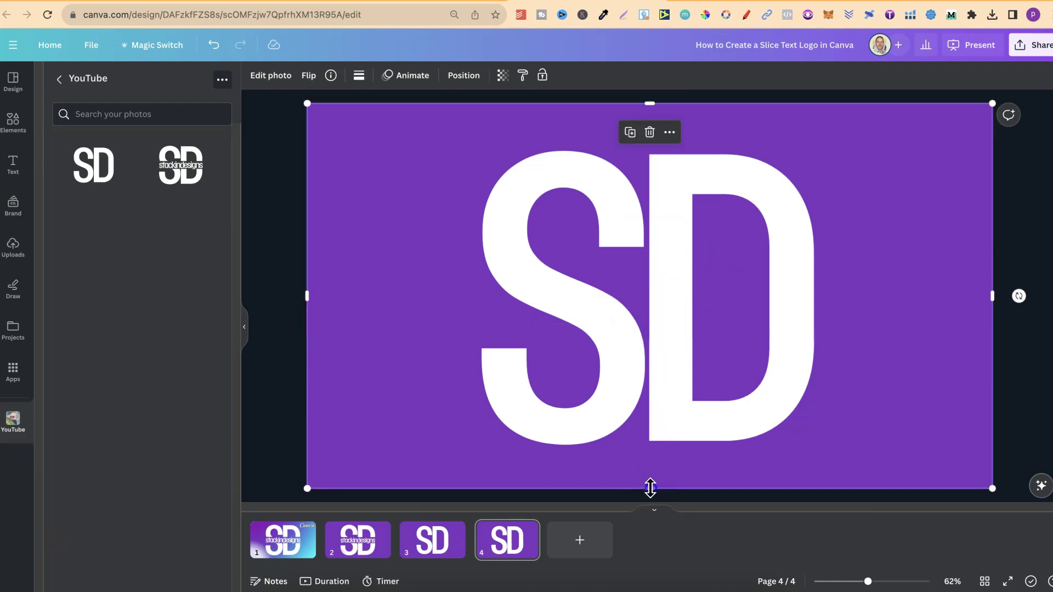
drag(650, 486, 649, 254)
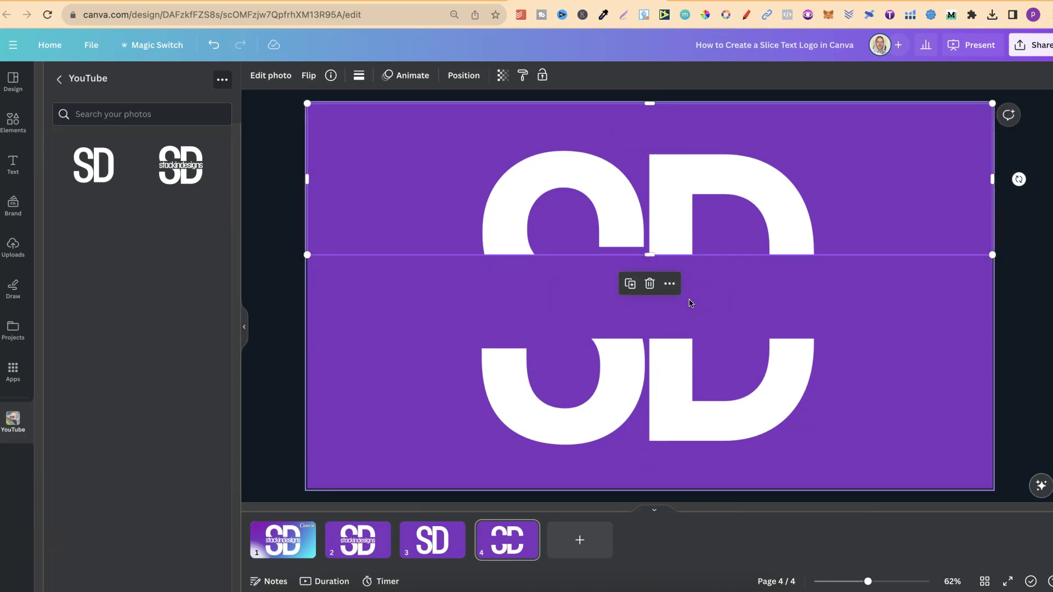
- Copy the editable SD heading from page 3 and paste it onto page 4
click(535, 399)
click(430, 550)
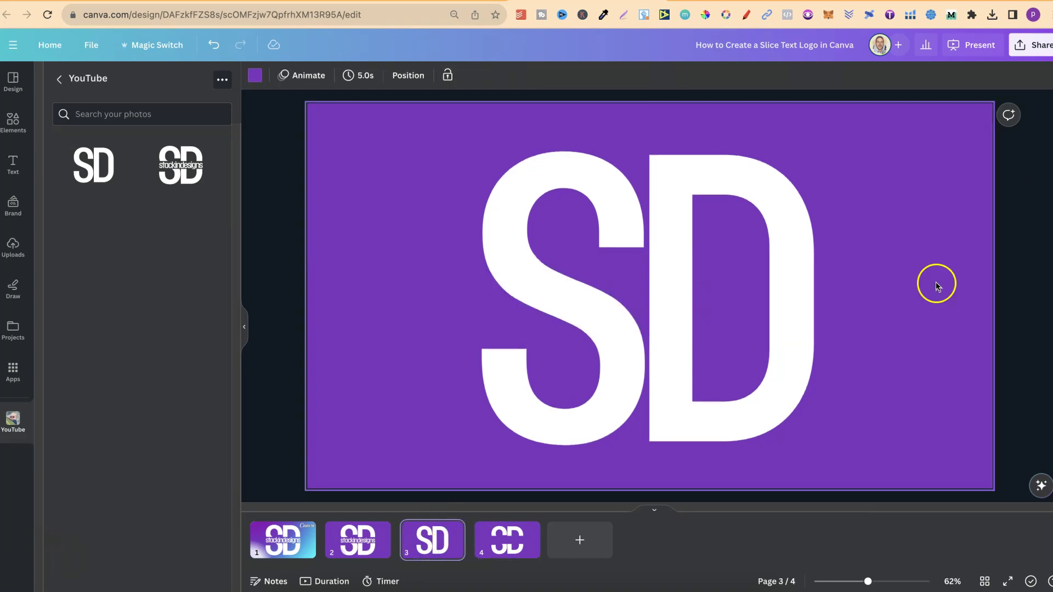
click(736, 283)
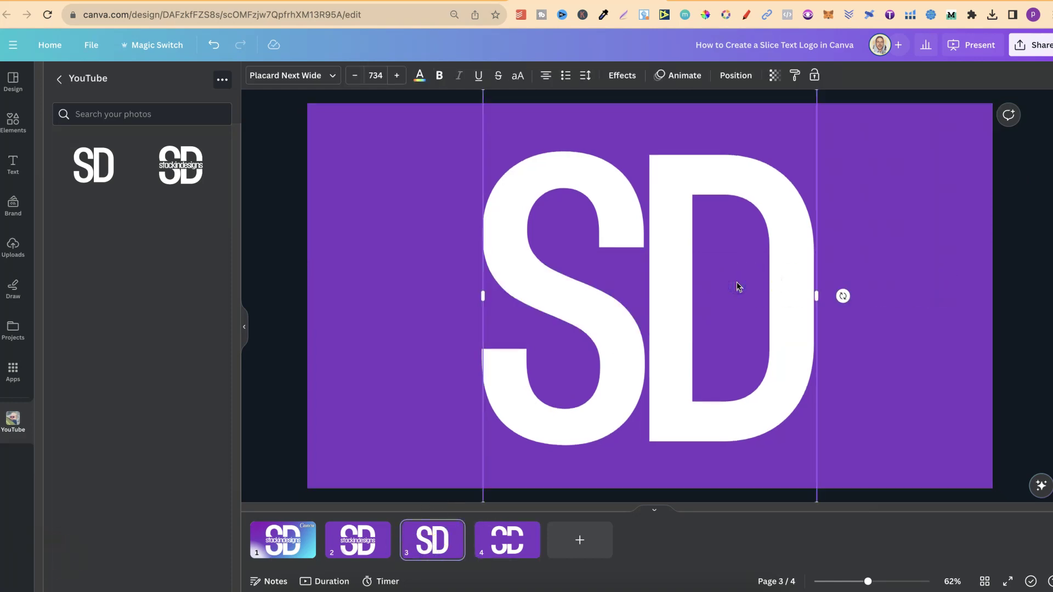
click(501, 541)
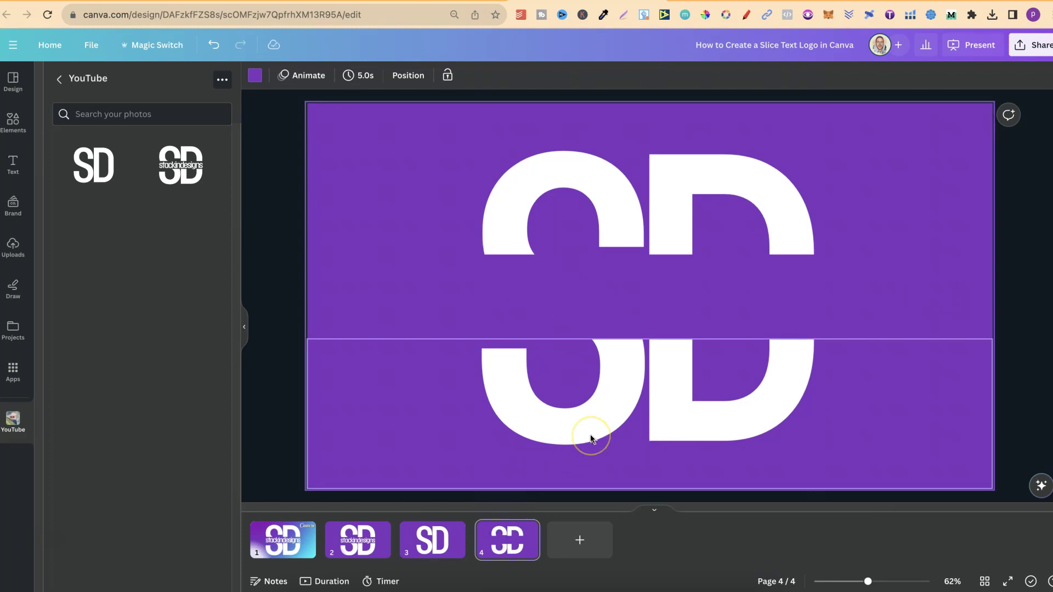
key(ctrl+v)
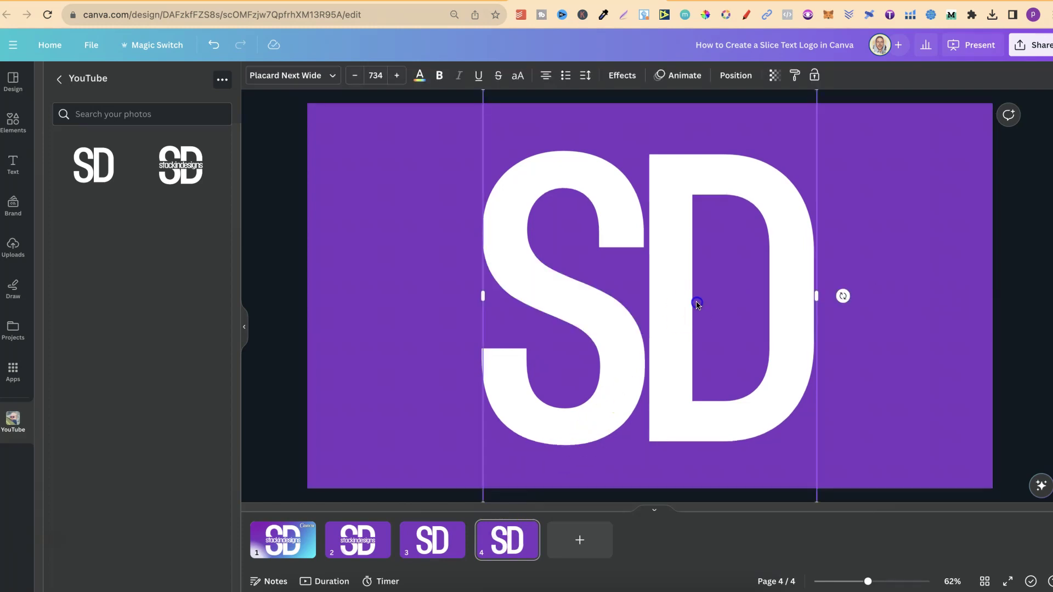
- Shrink the pasted SD to size 175 in the gap and retype it as 'Stackindesigns' on one line
drag(697, 305, 642, 378)
drag(754, 164, 539, 262)
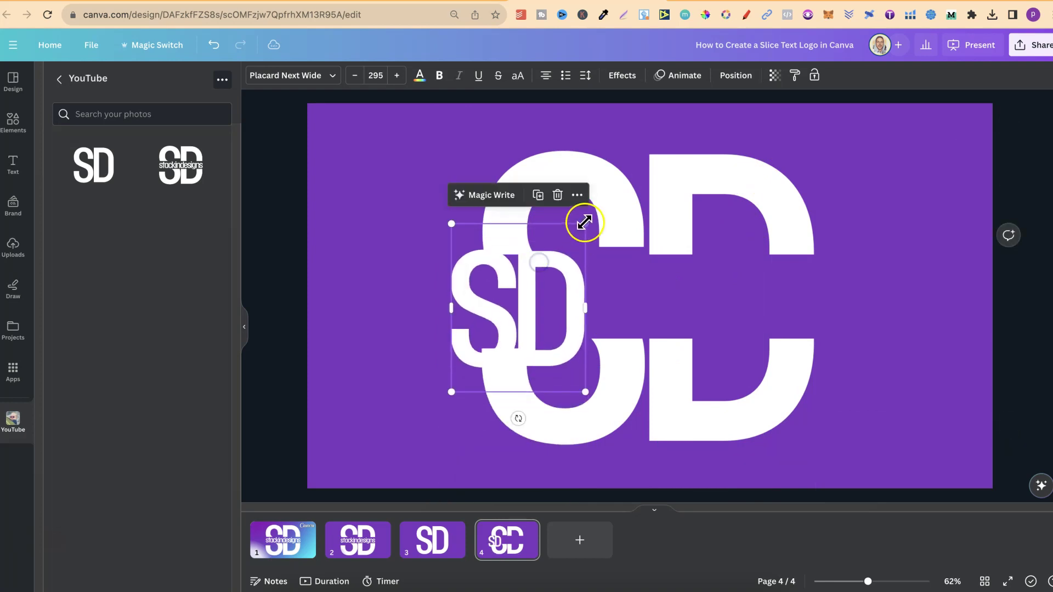
drag(583, 222, 880, 301)
double_click(667, 306)
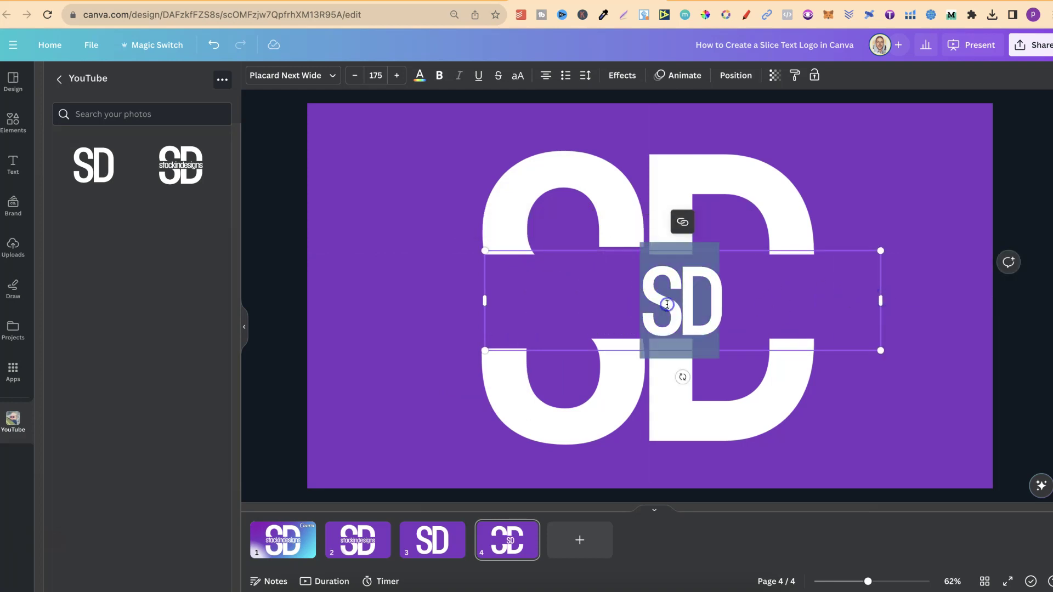
text(Stackindesigns)
drag(881, 354, 1011, 349)
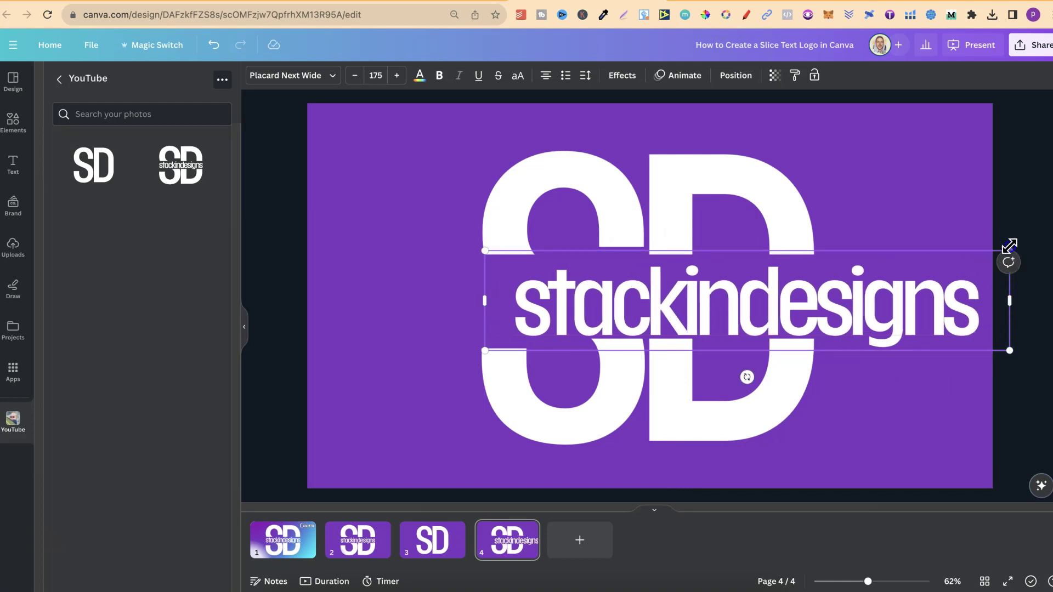
- Resize the stackindesigns text to size 125 to match the SD width, centred in the gap
drag(1007, 247, 841, 280)
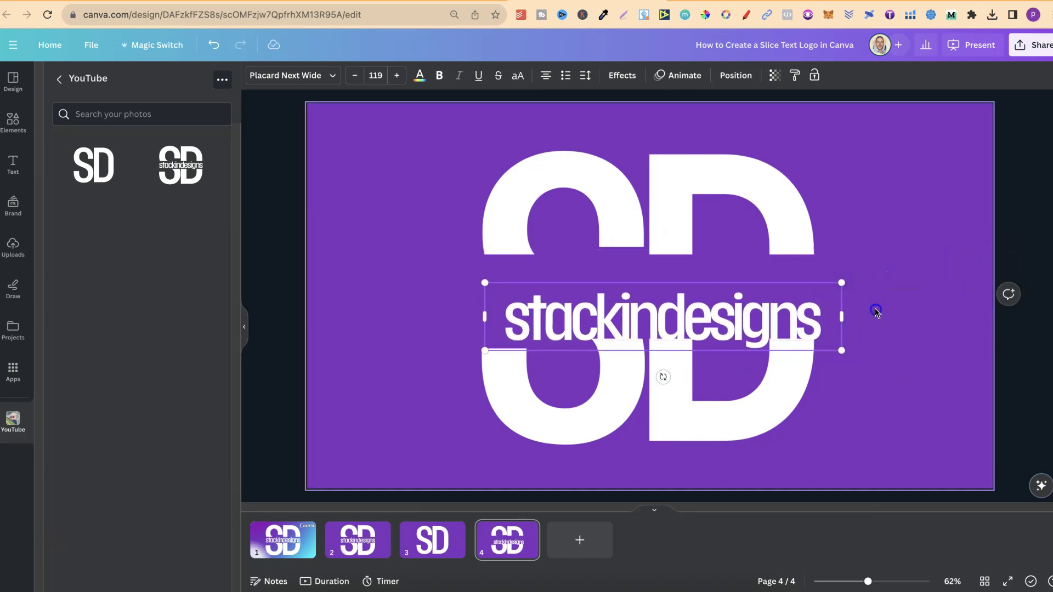
drag(773, 307, 750, 285)
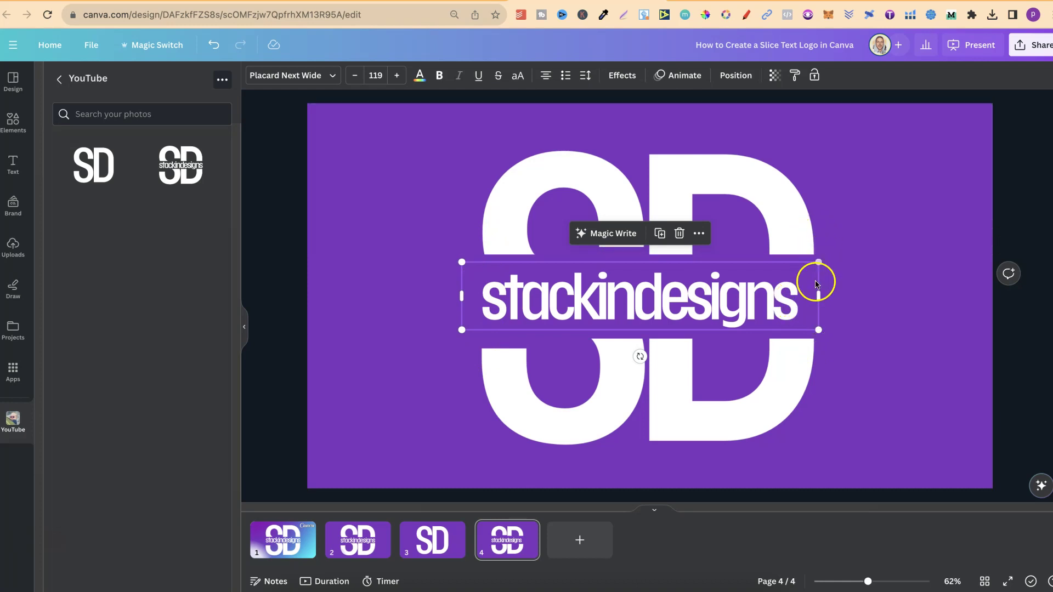
drag(817, 262, 836, 250)
click(789, 289)
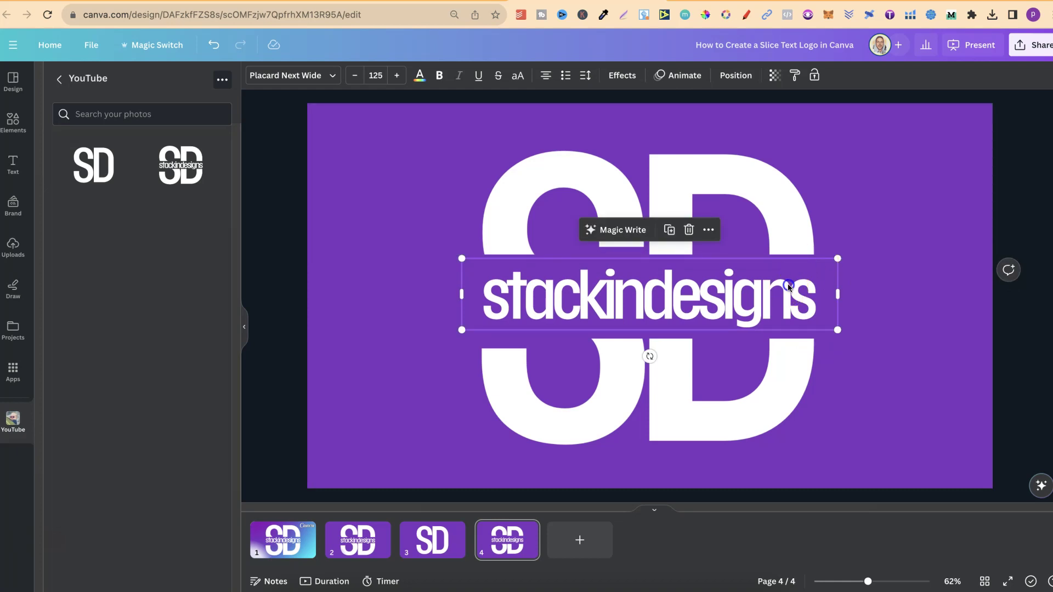
drag(787, 284, 787, 282)
click(776, 229)
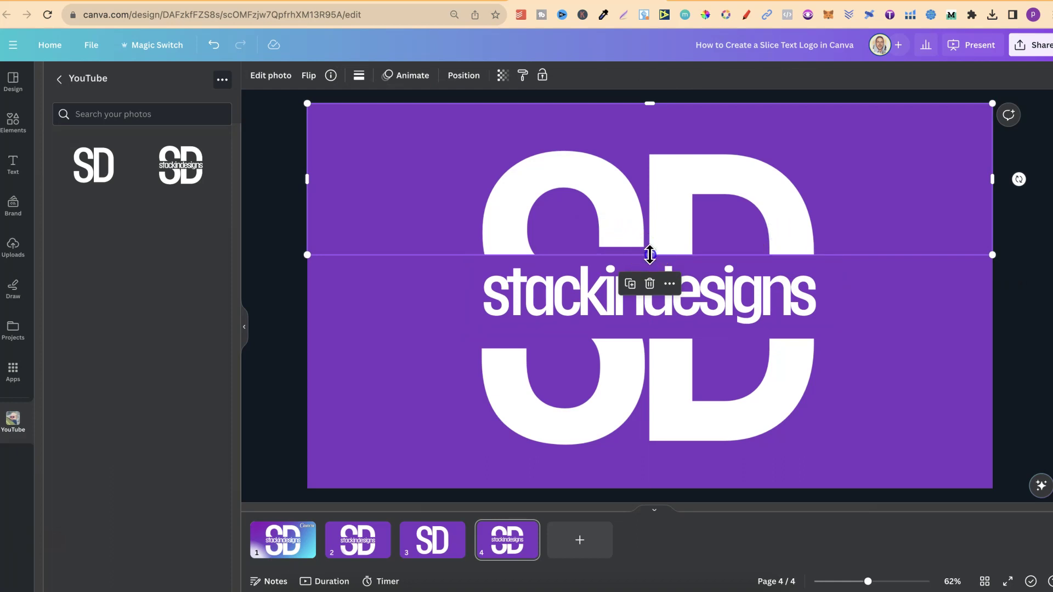
- Extend the top and bottom SD crops so the gap hugs the stackindesigns line
drag(649, 254, 650, 322)
click(679, 404)
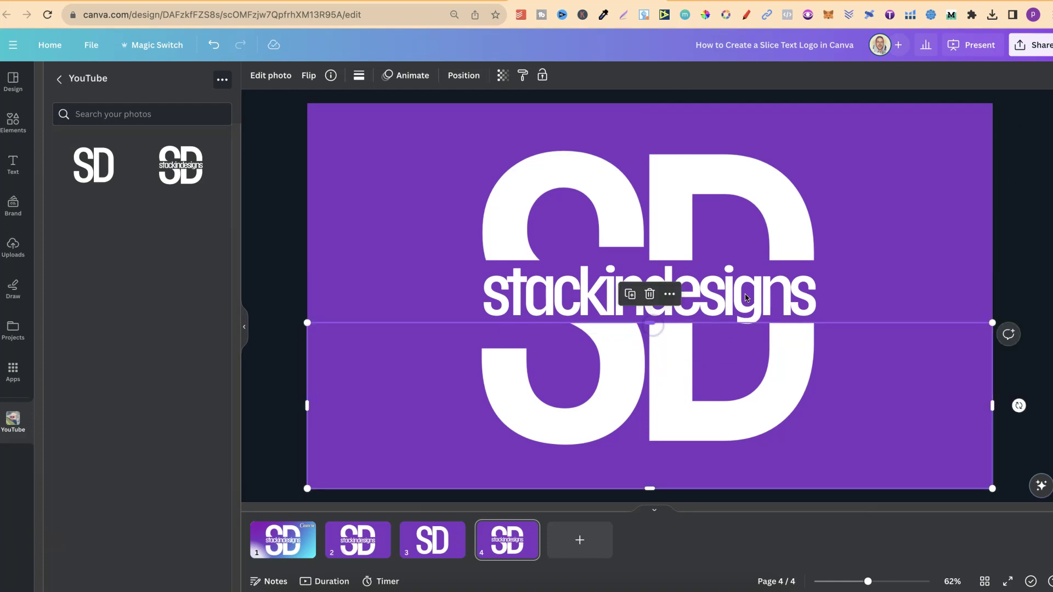
click(1005, 281)
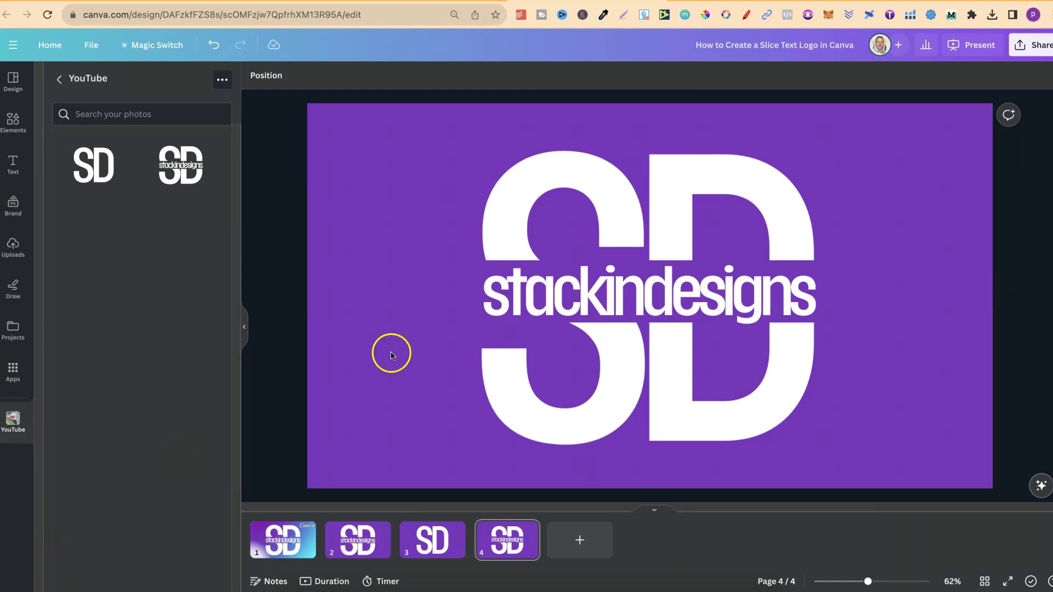
- Download page 4 alone as a transparent PNG and upload it into the design's images
click(1030, 44)
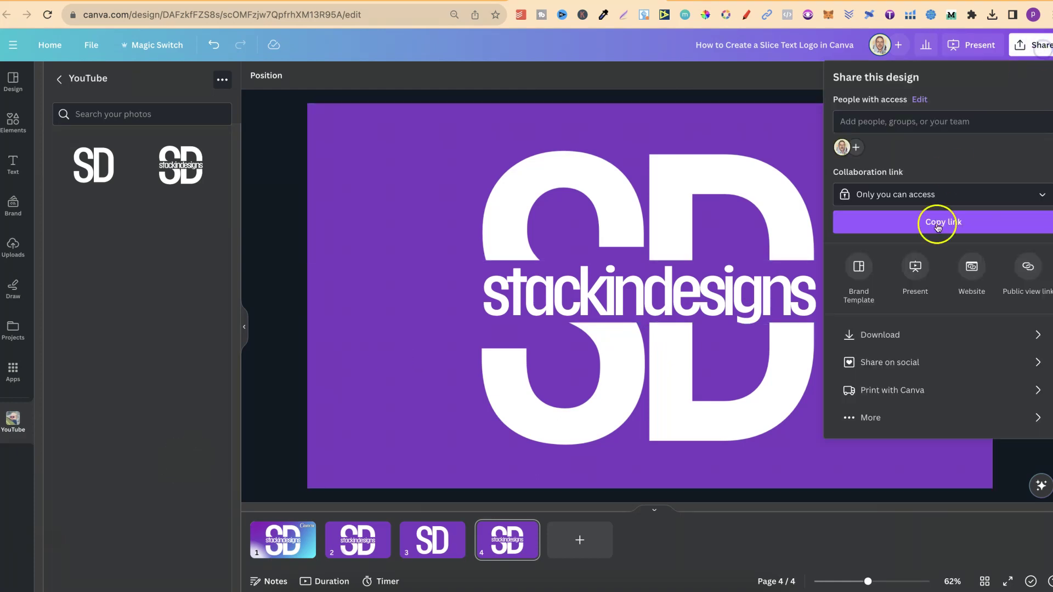
click(907, 336)
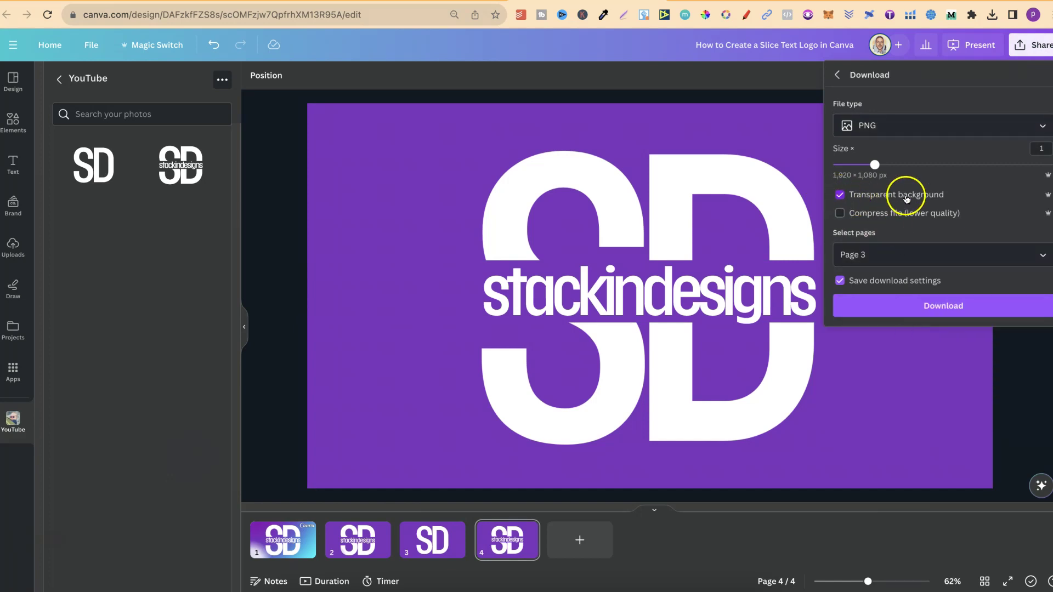
click(884, 254)
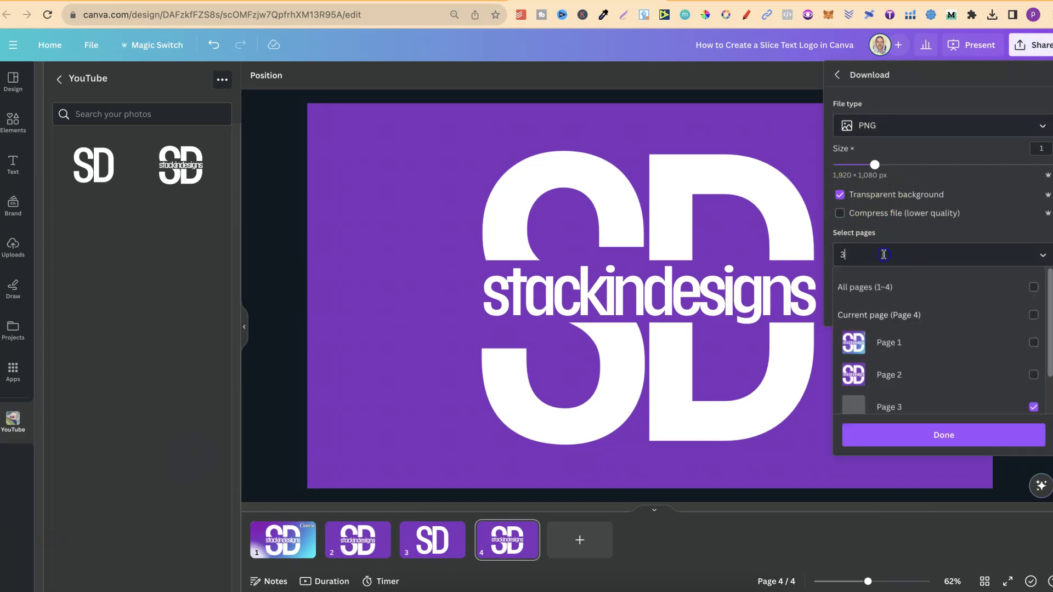
click(903, 225)
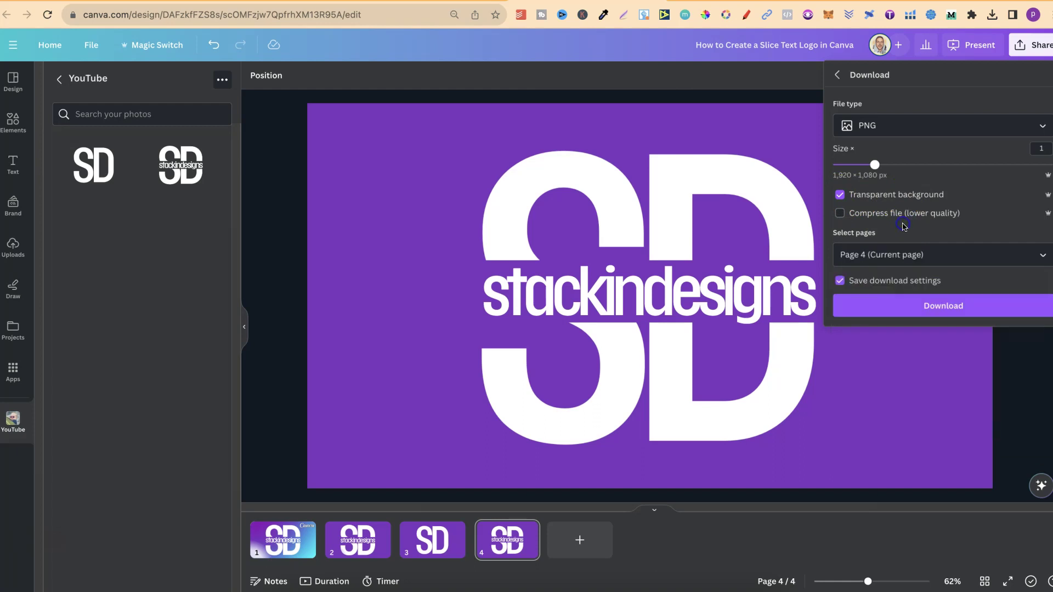
click(927, 304)
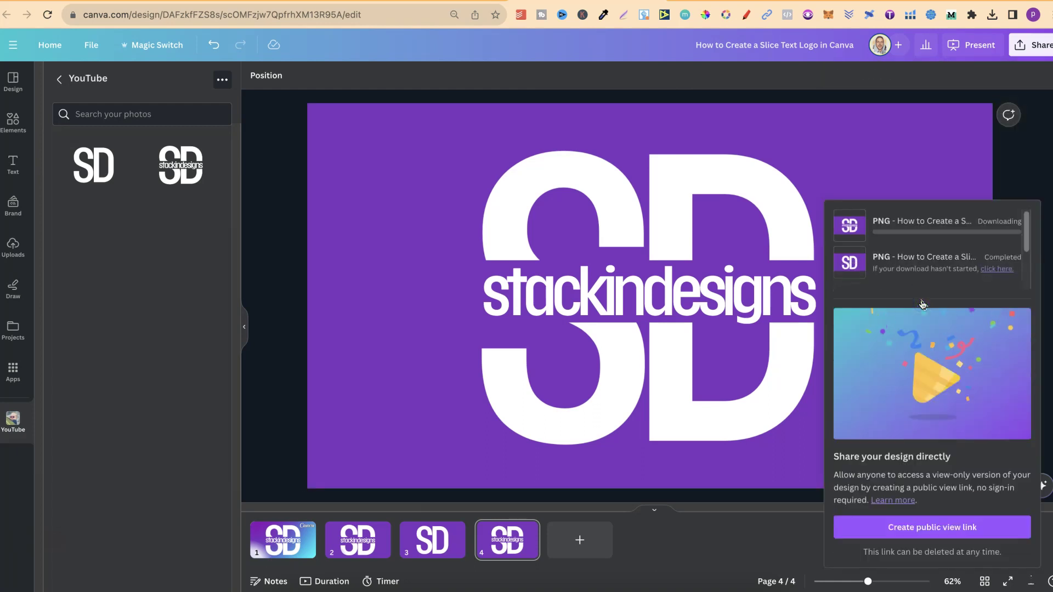
drag(899, 50, 183, 270)
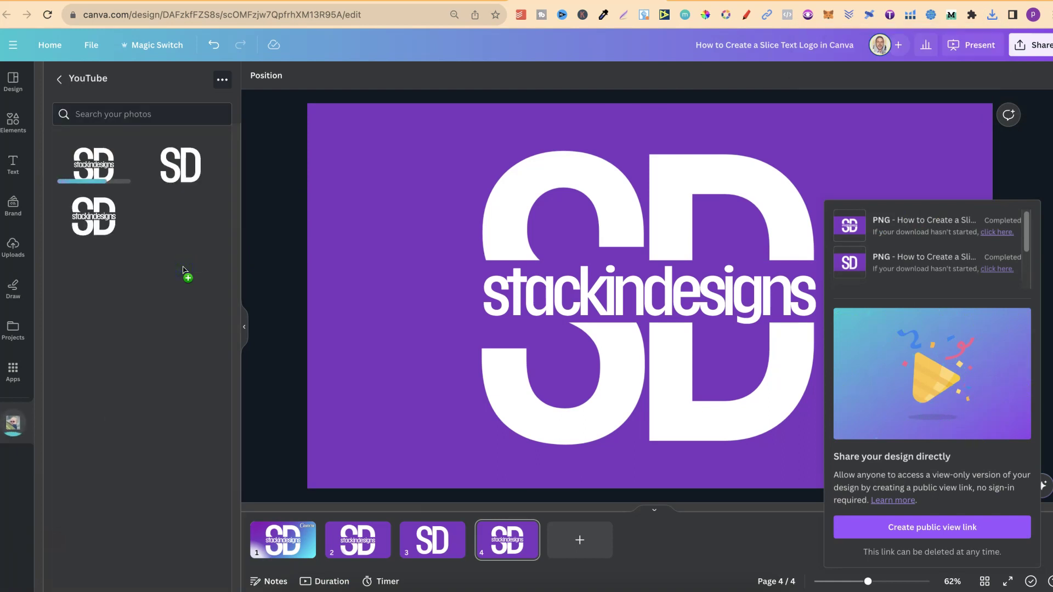
- On gradient page 1, delete the old logo and insert the new stackindesigns PNG from Uploads
click(283, 537)
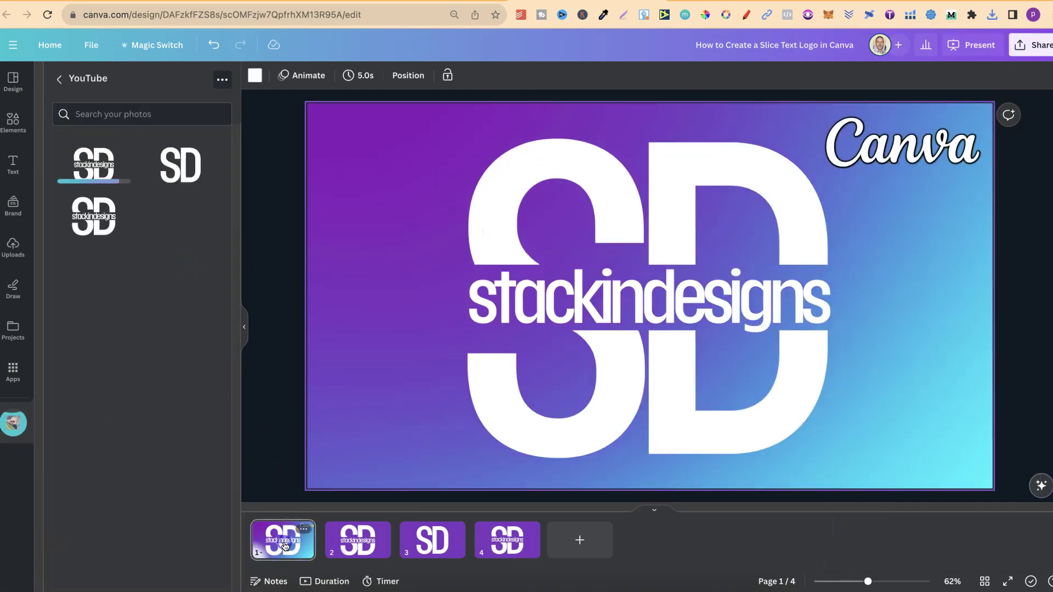
click(643, 289)
key(Delete)
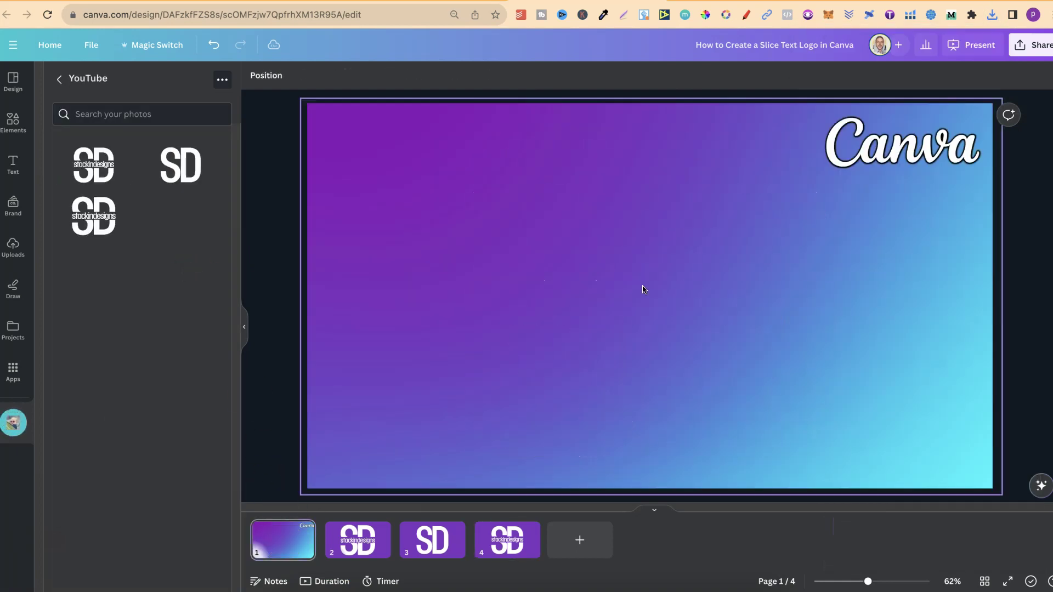
click(110, 170)
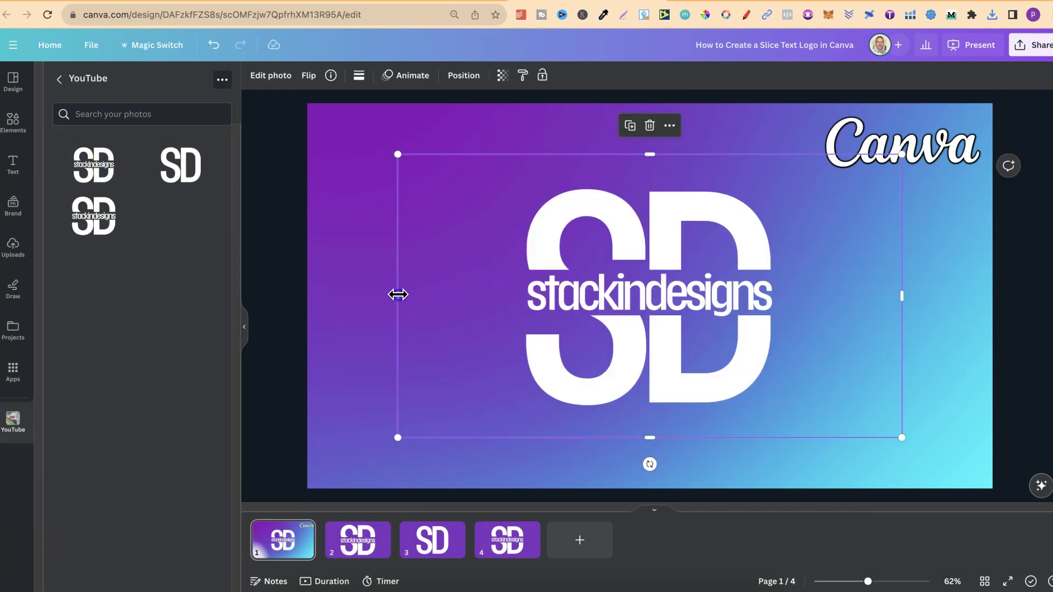
- Crop empty space off both sides of the logo, enlarge it, and shift it slightly left
drag(397, 294, 507, 296)
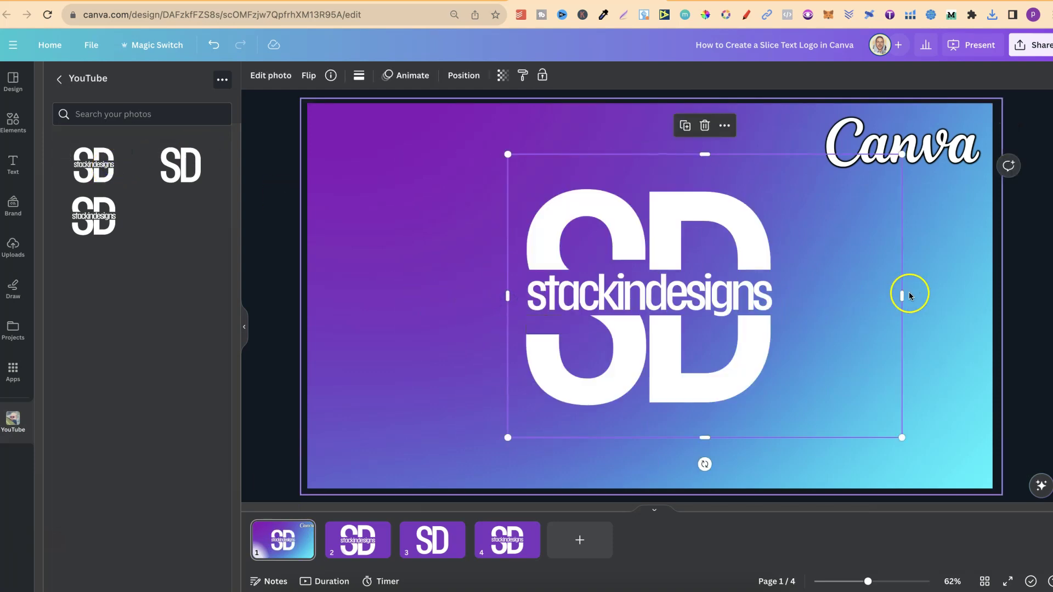
drag(909, 296, 783, 301)
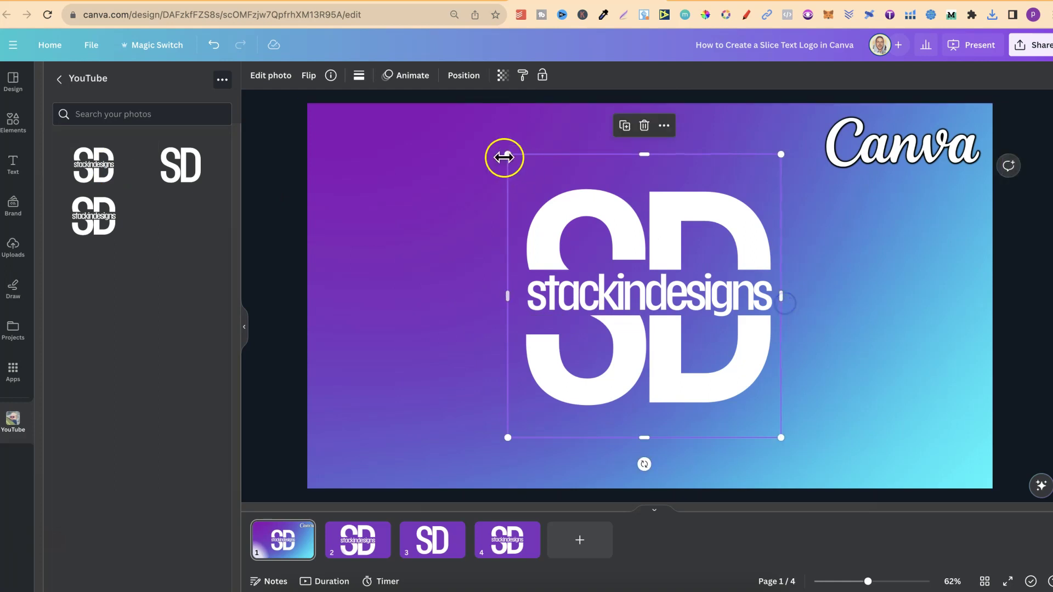
drag(505, 157, 418, 103)
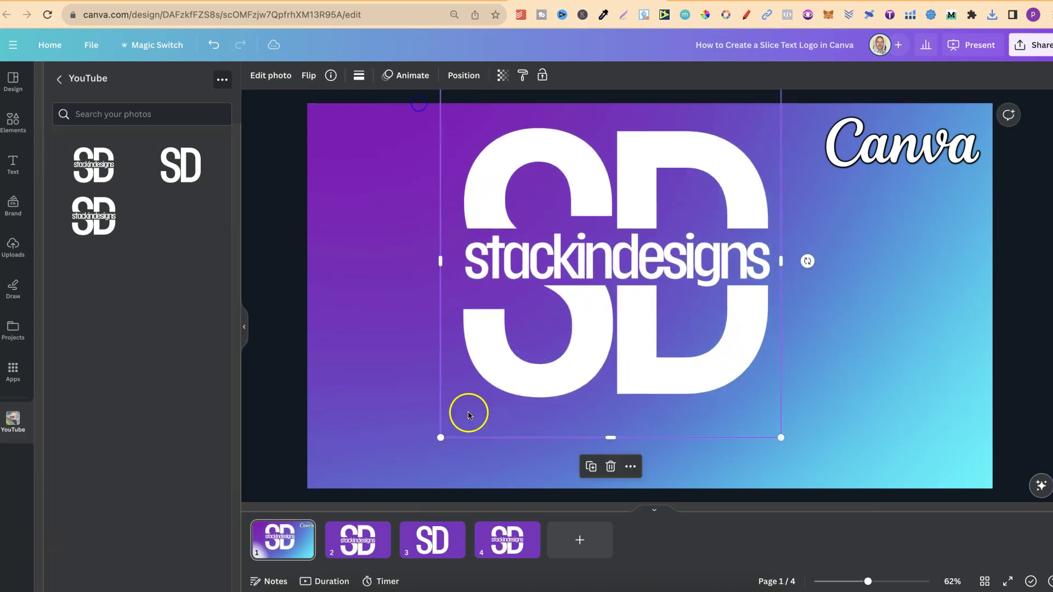
drag(440, 438, 357, 512)
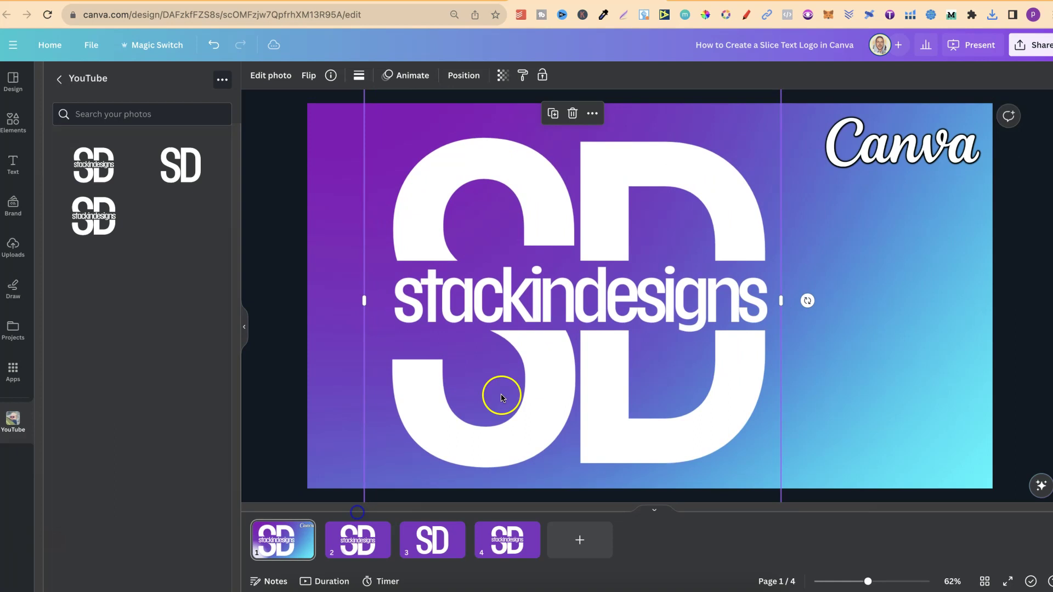
drag(595, 347, 559, 344)
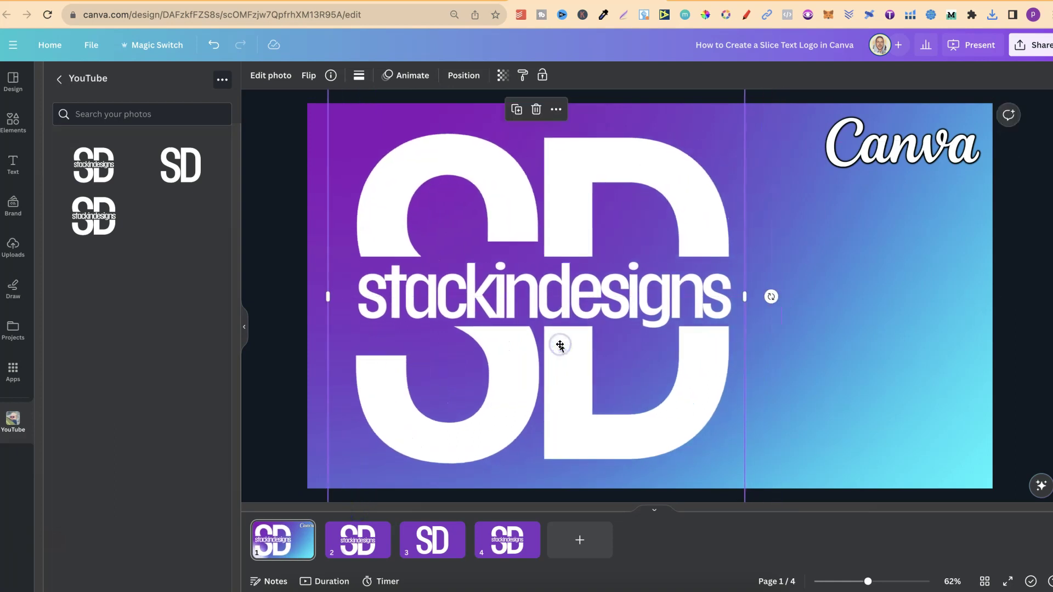
click(858, 354)
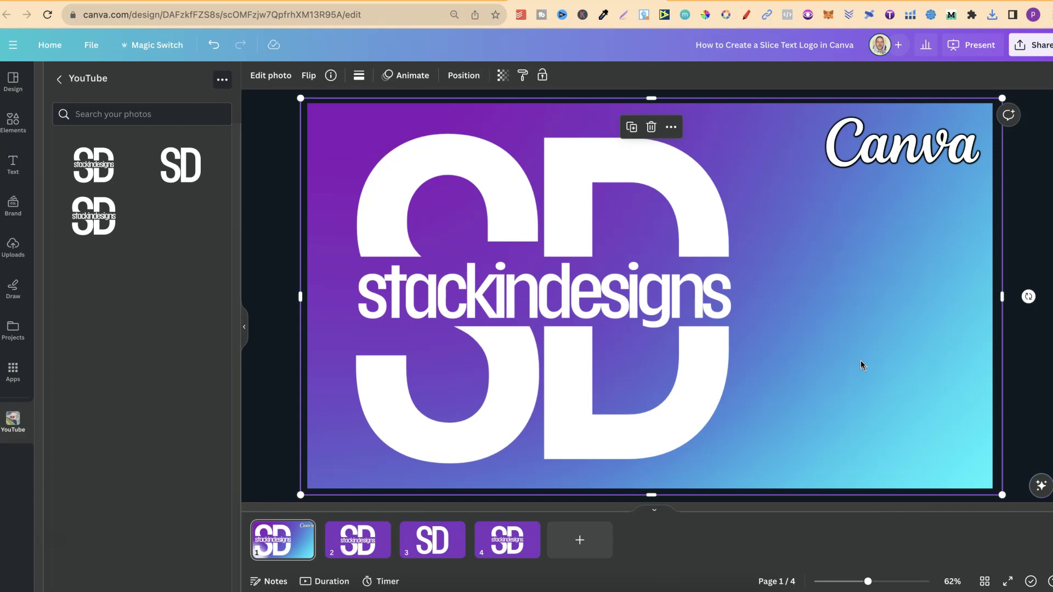
click(859, 362)
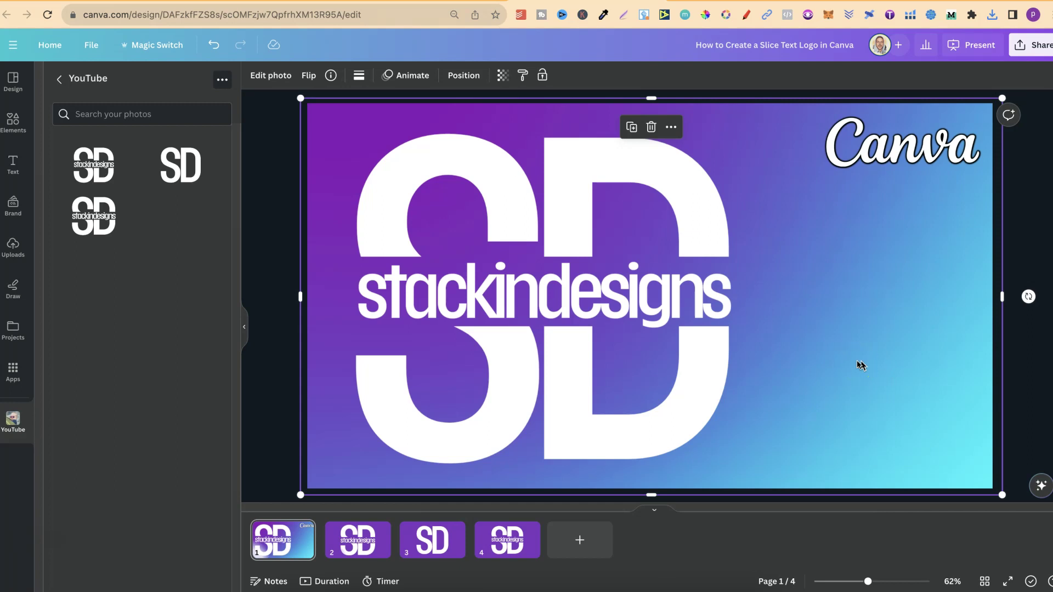